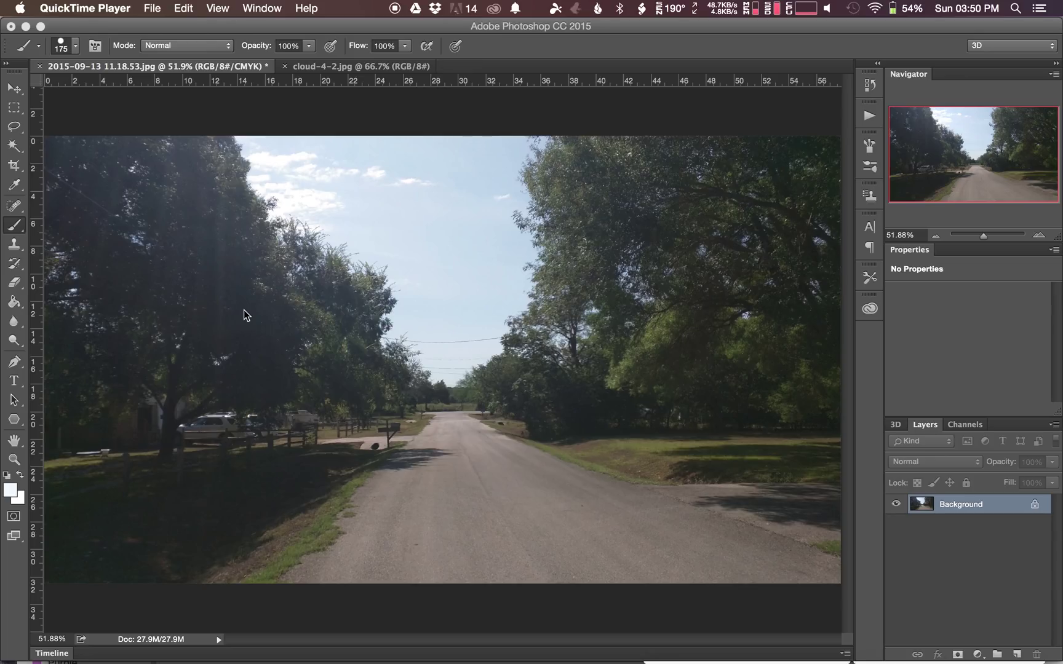
Dismiss the stray QuickTime Open Location prompt that appeared over the desktop
key(super+l)
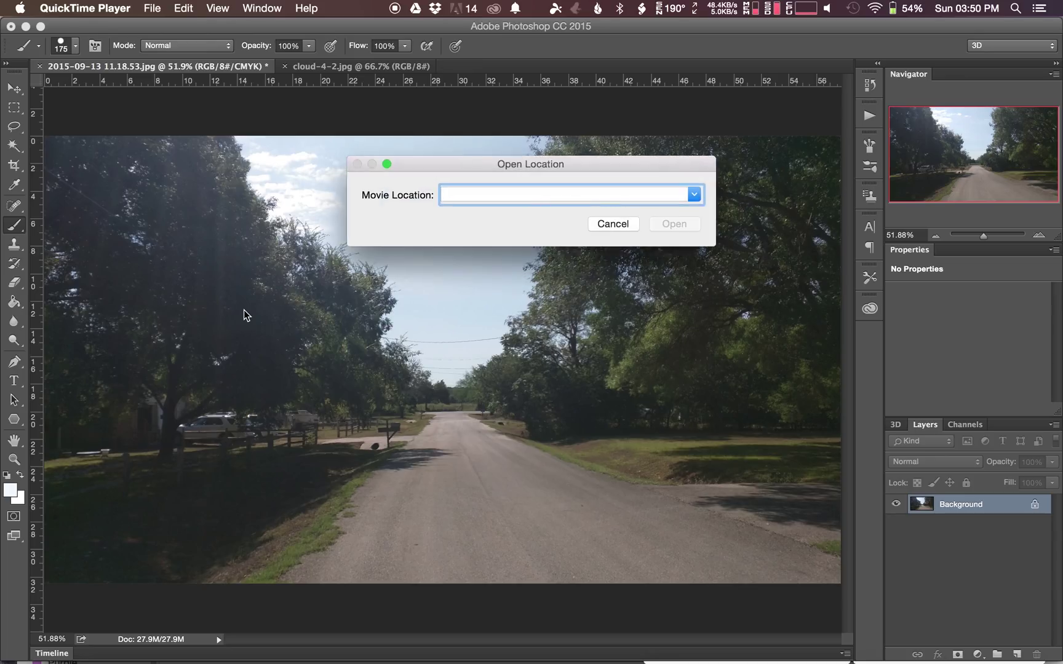
key(Escape)
Brighten the road photo with Levels at black input 25, midtones 1.82 and white 255
click(233, 338)
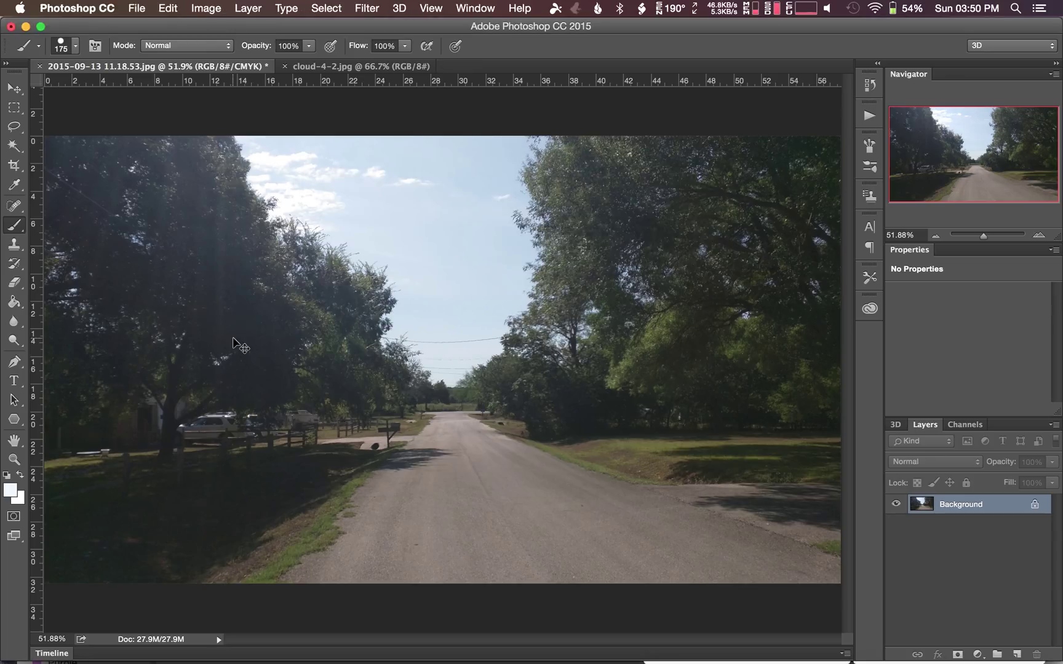
key(super+l)
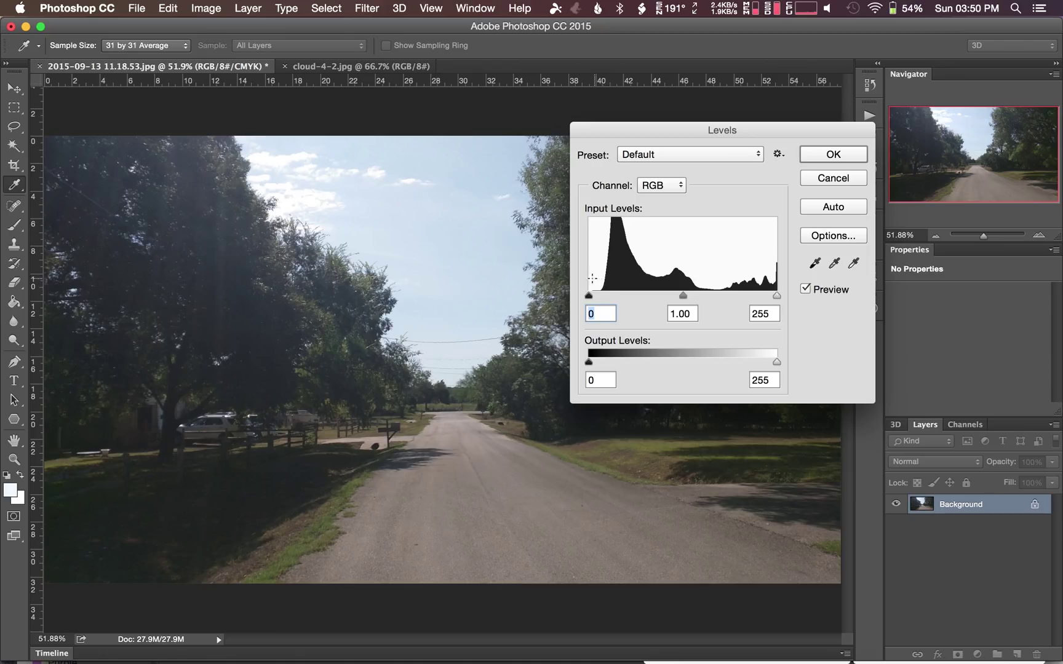
drag(589, 299, 602, 294)
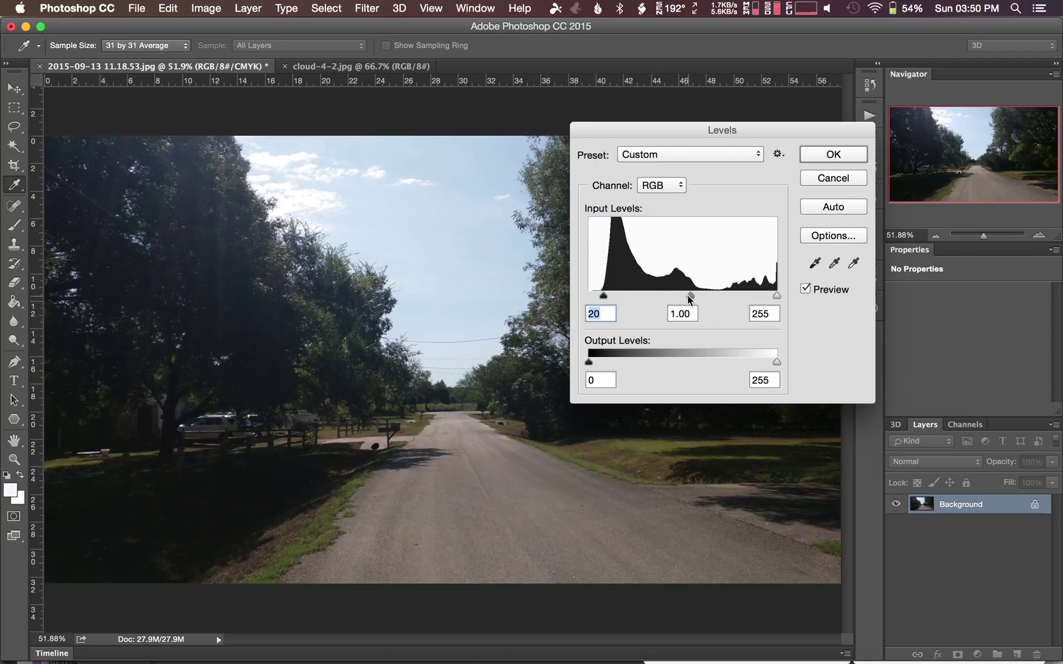
drag(691, 296, 606, 294)
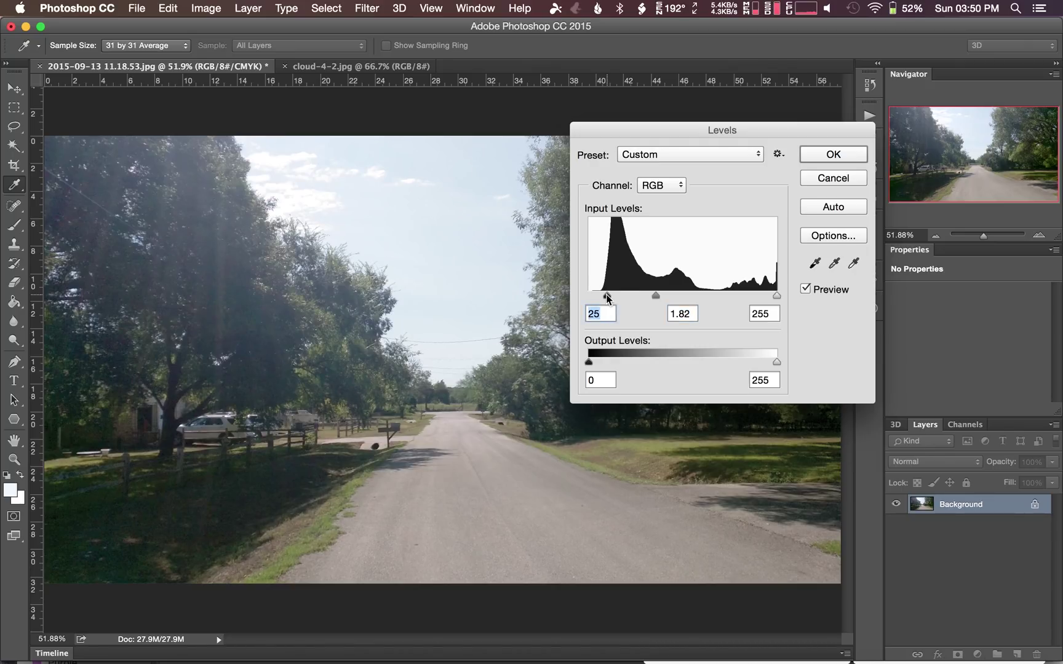
click(819, 154)
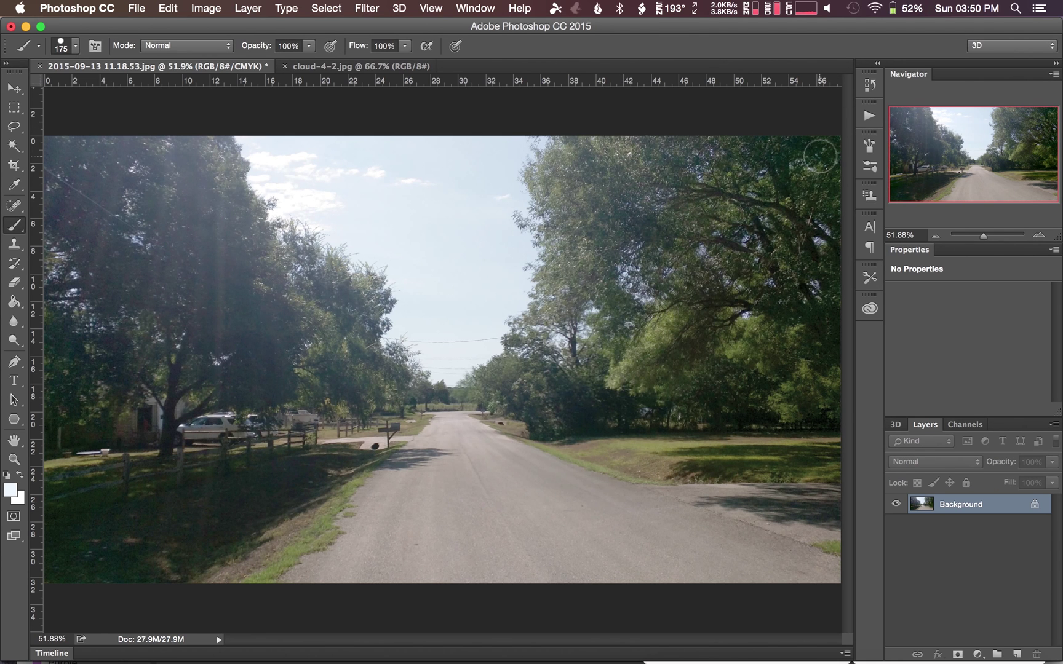
Boost the road photo's saturation to +32 with Hue/Saturation after comparing stronger values
key(super+u)
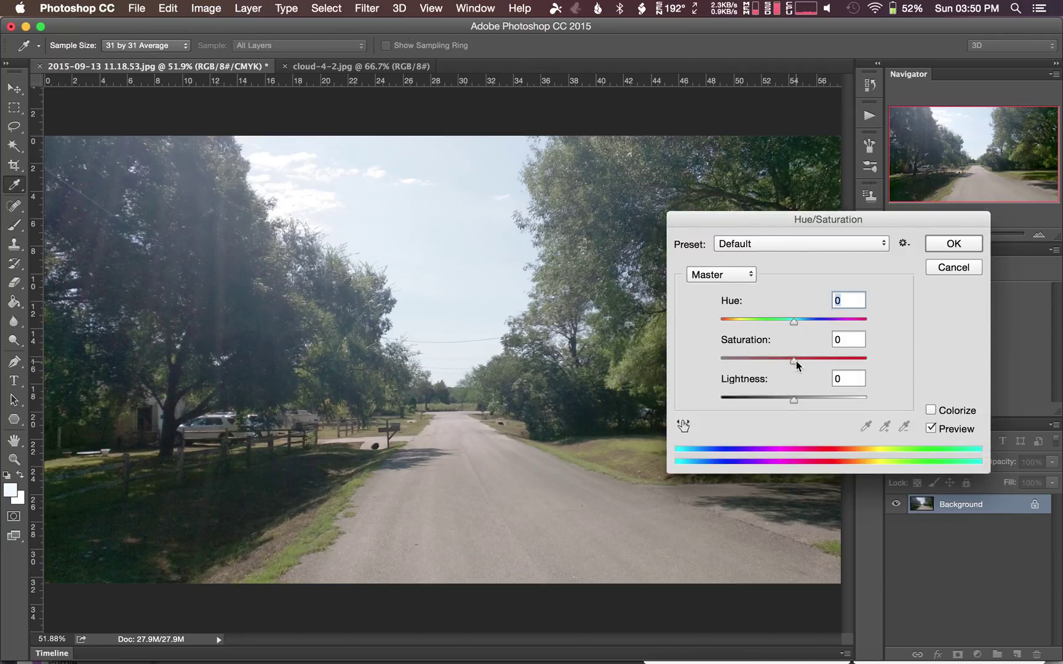
drag(797, 361, 882, 347)
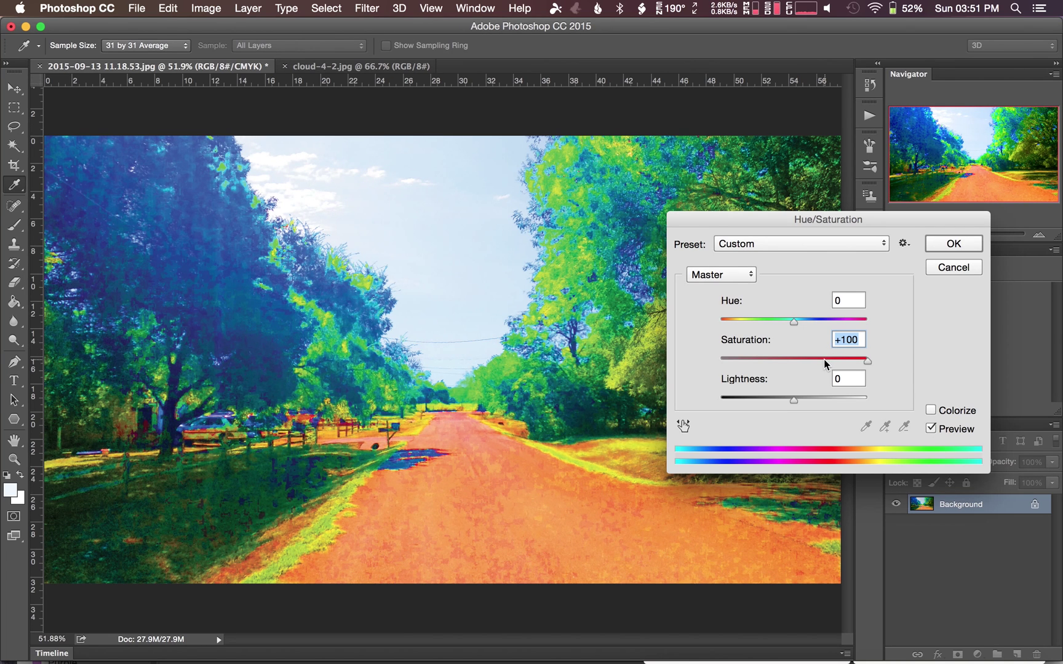
click(788, 360)
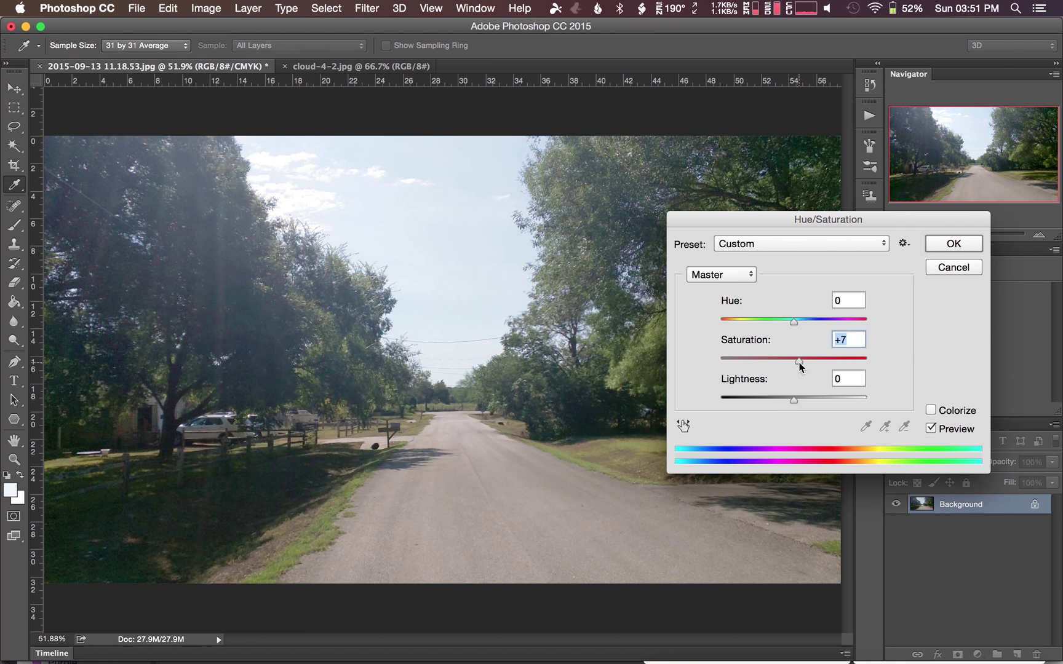
drag(783, 362, 837, 353)
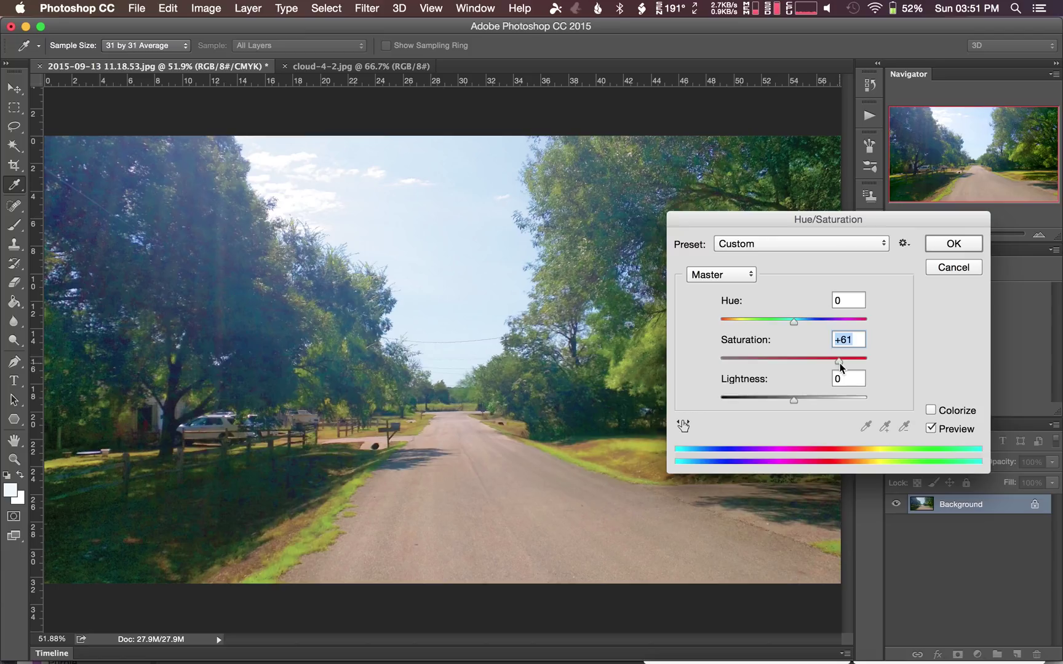
drag(839, 359, 817, 362)
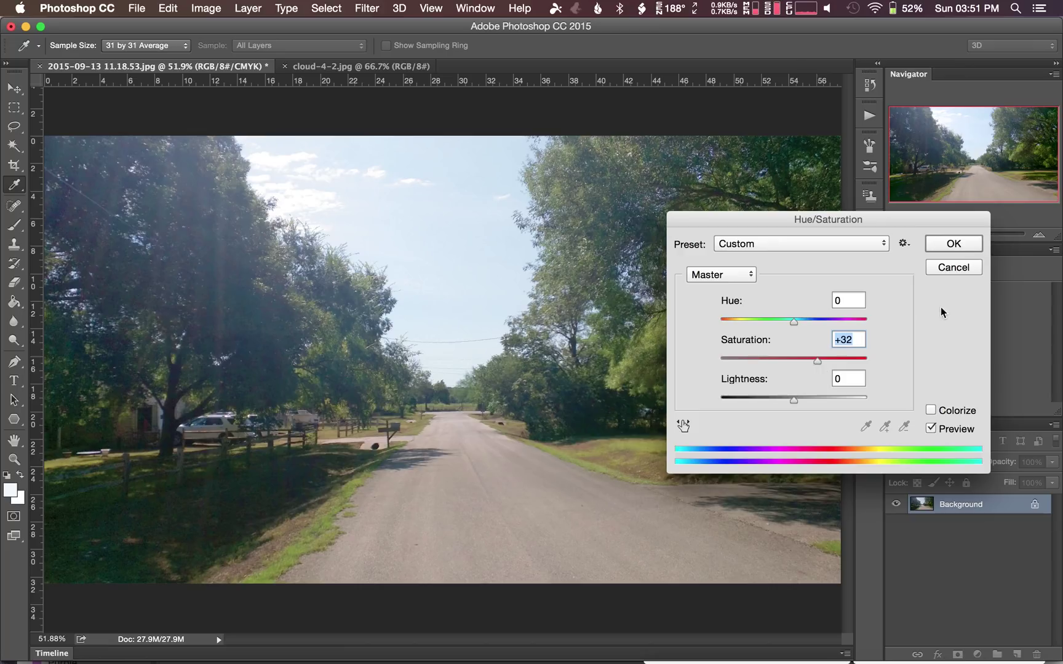
click(960, 245)
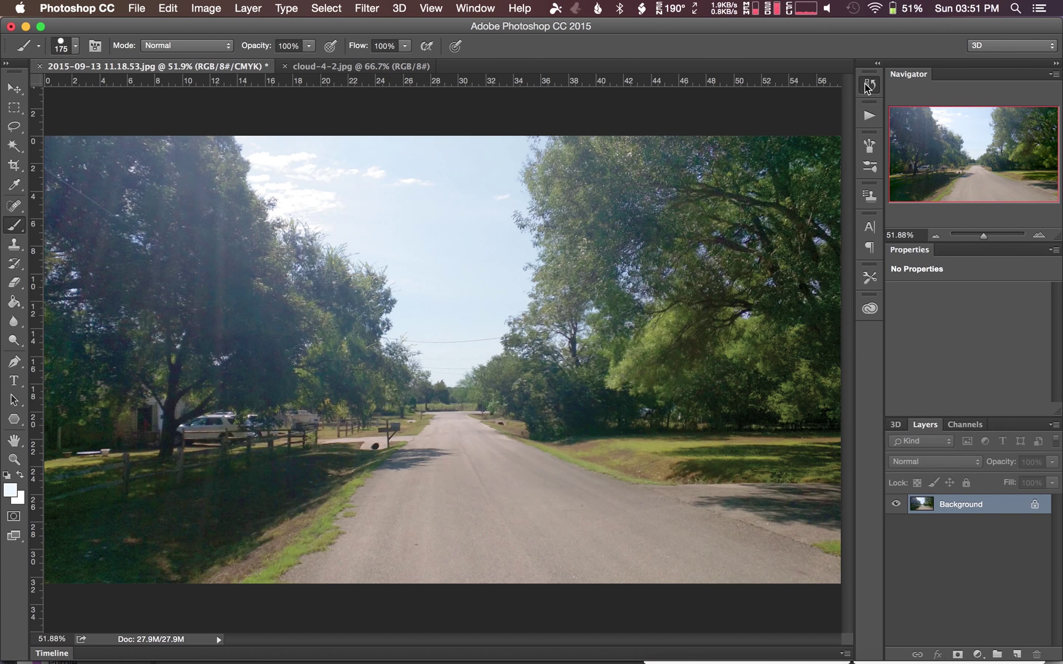
Glance at History and the Select menu, then bring up Edit > Keyboard Shortcuts and Menus
click(867, 85)
click(865, 86)
click(328, 8)
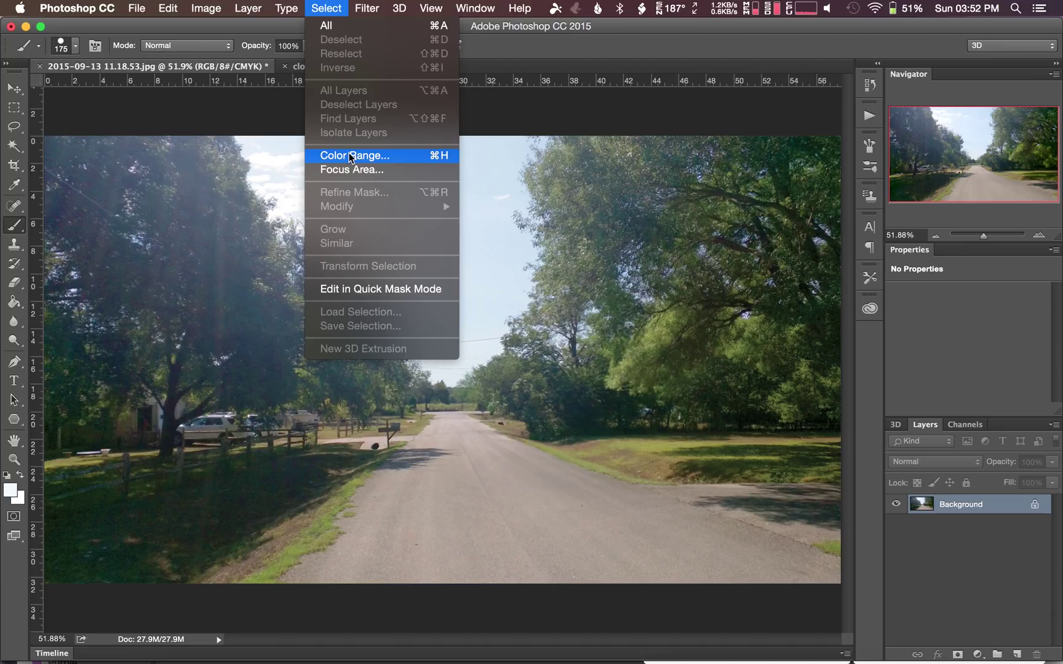
click(327, 7)
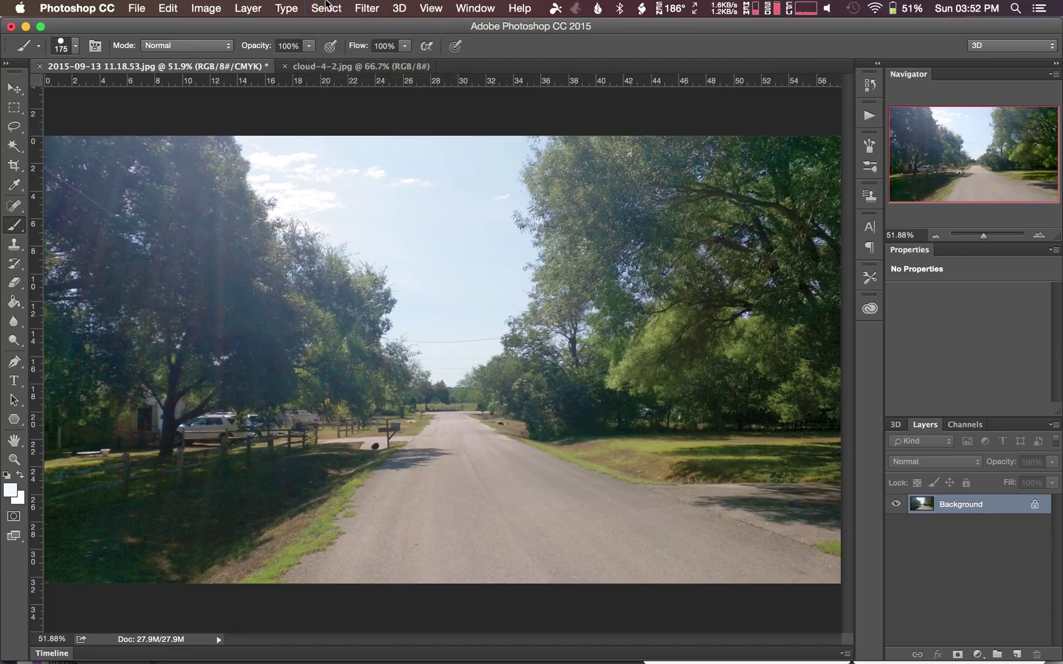
click(172, 8)
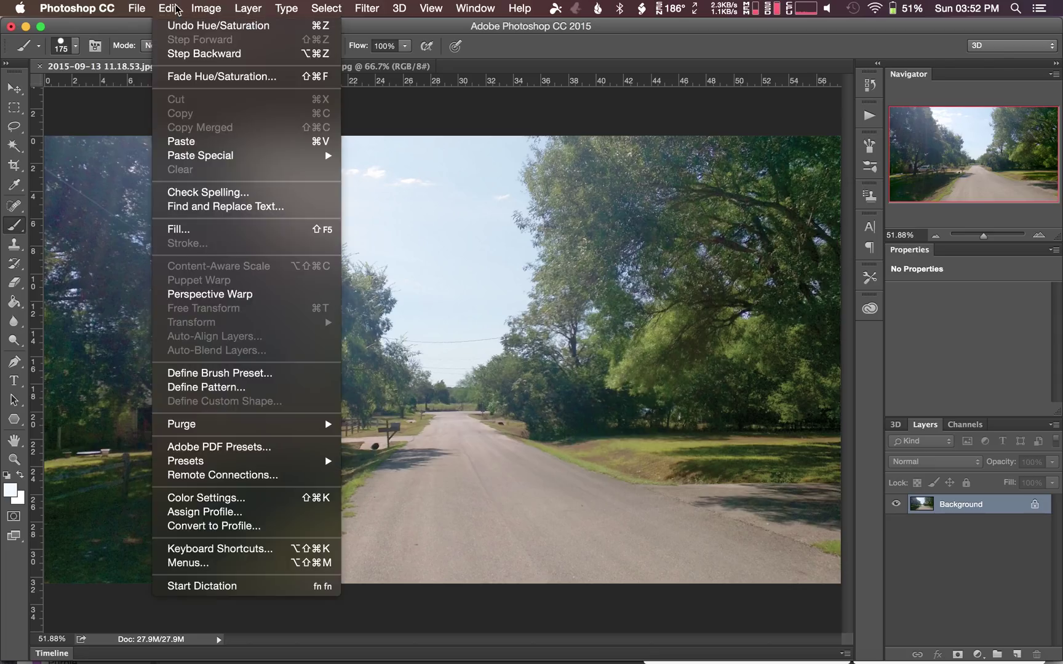
click(198, 546)
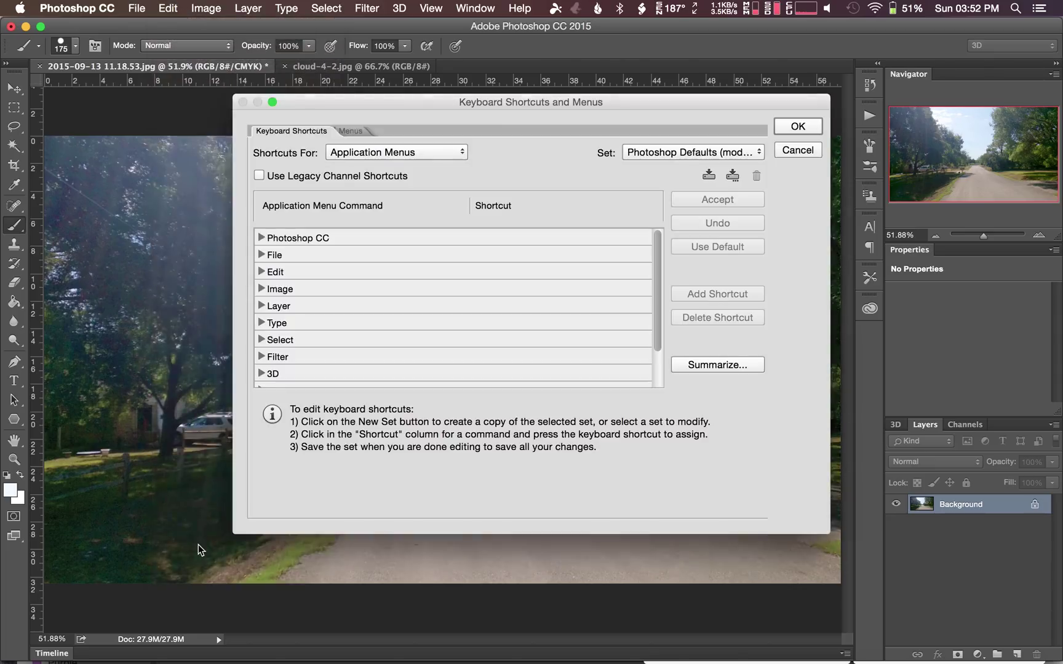
scroll(280, 310, down, 2)
click(261, 309)
scroll(263, 311, down, 4)
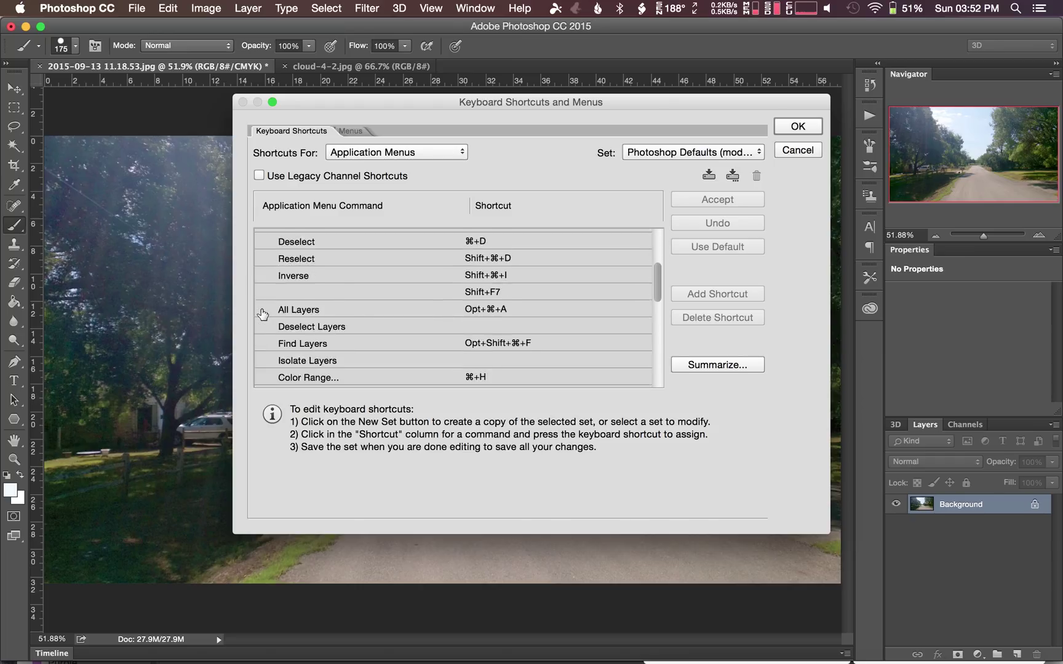
click(346, 337)
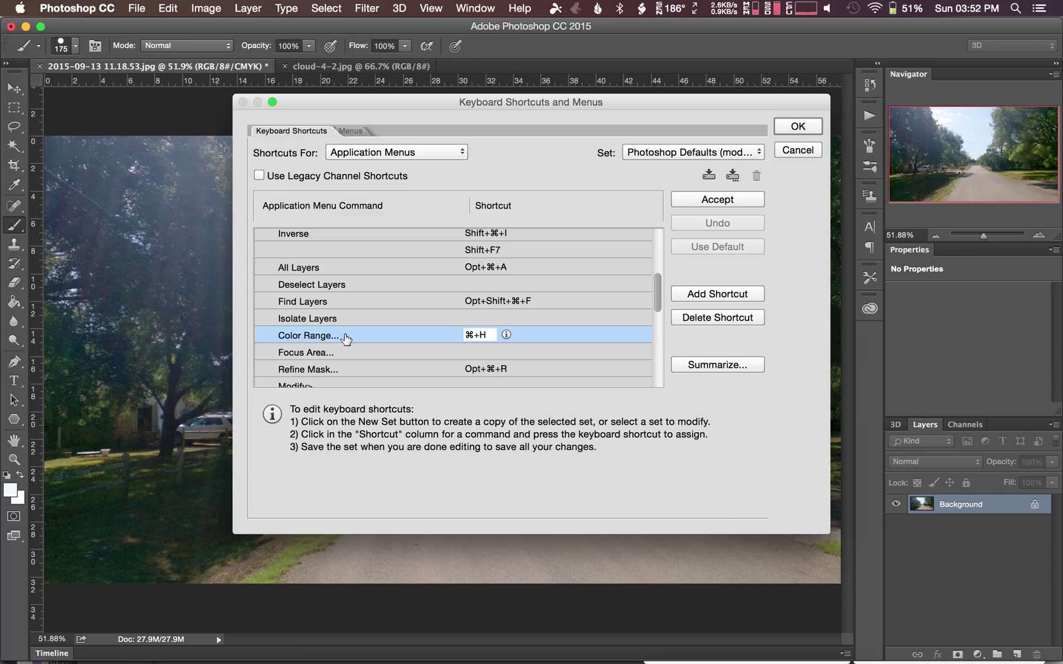
key(super+d)
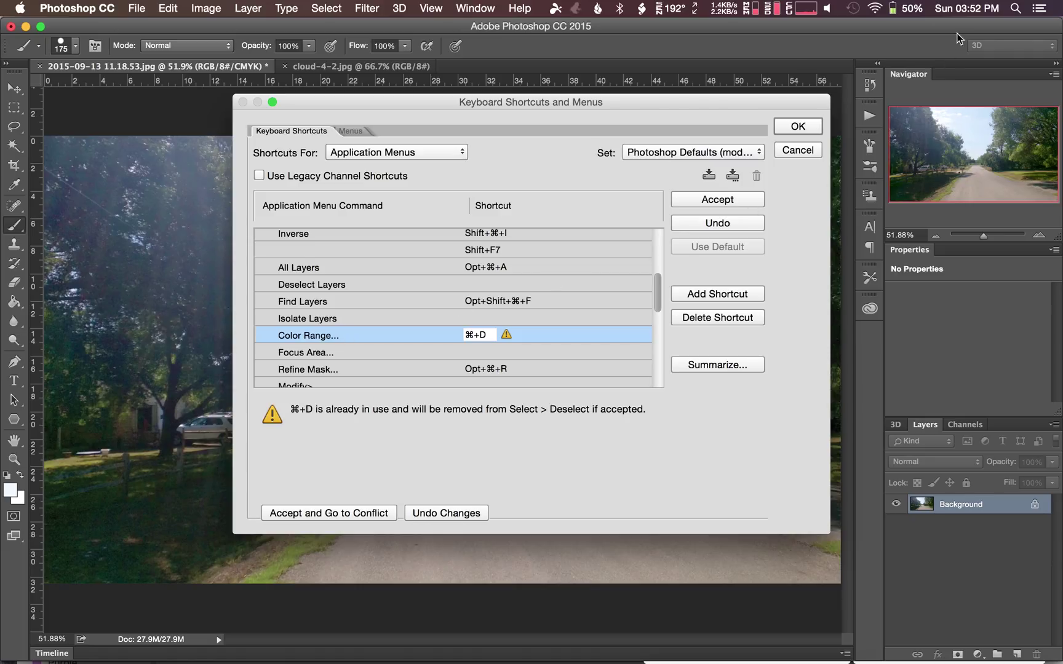
click(811, 148)
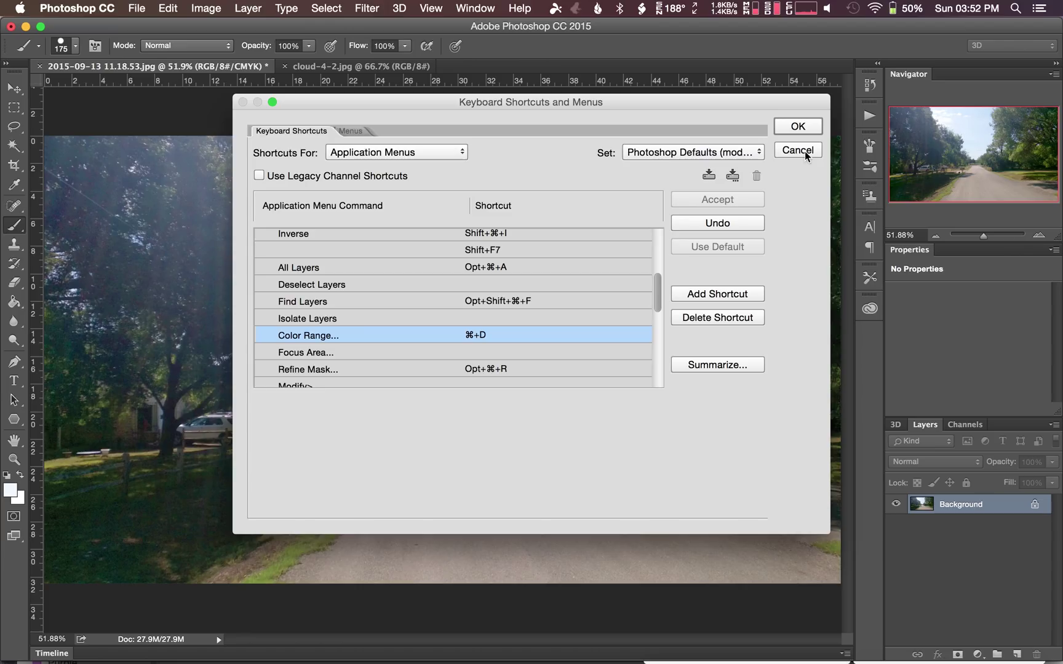
click(804, 151)
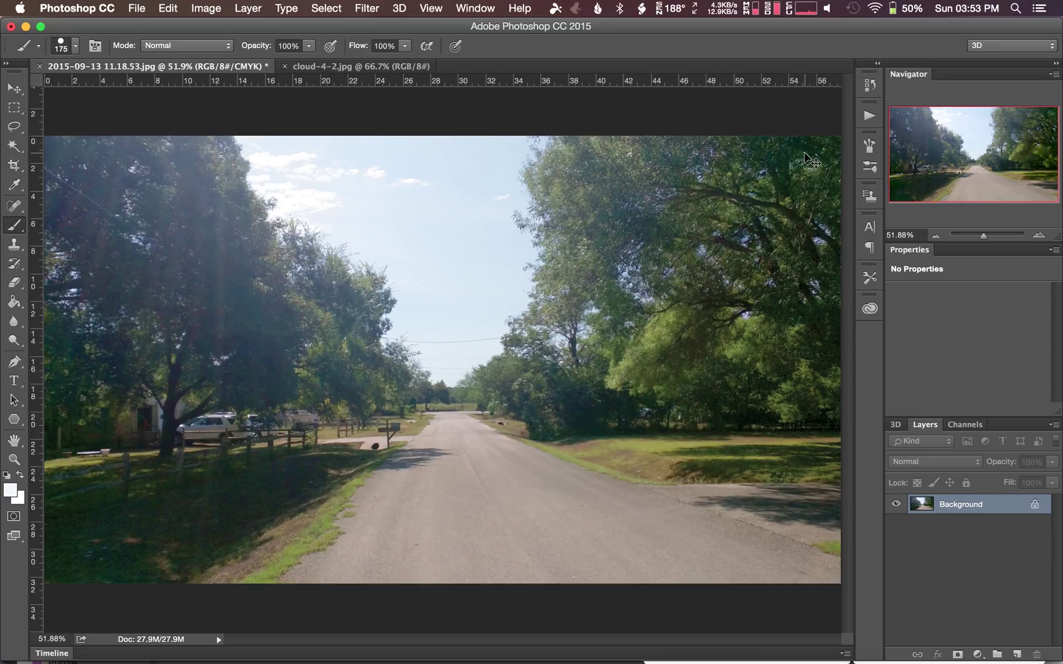
Start a Color Range selection from two tree-foliage samples and show the Selection Preview choices
key(super+alt+c)
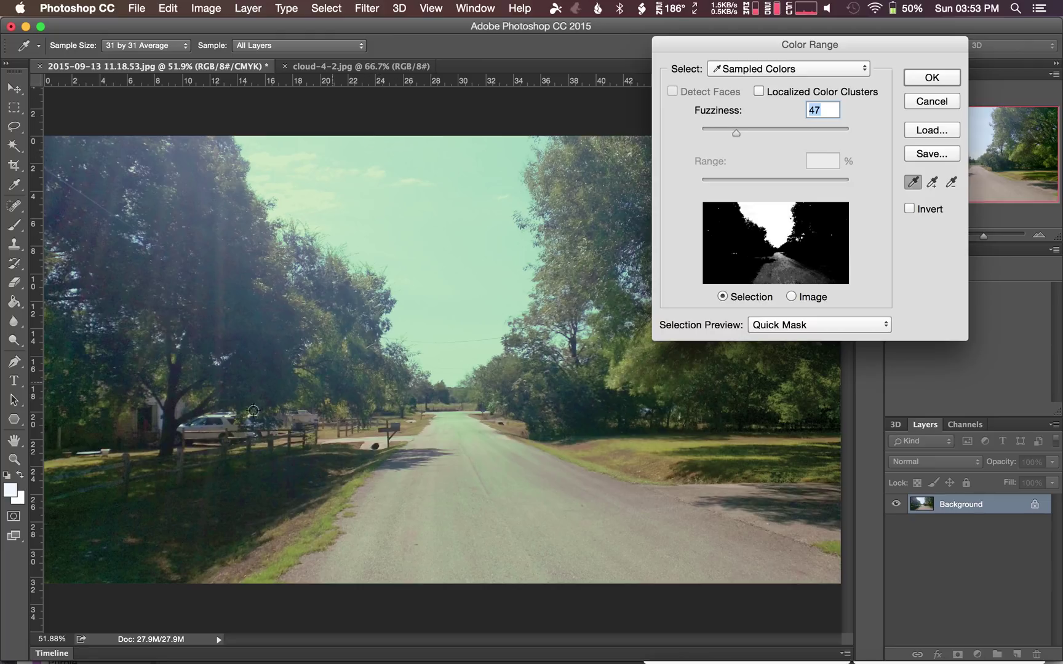
click(230, 285)
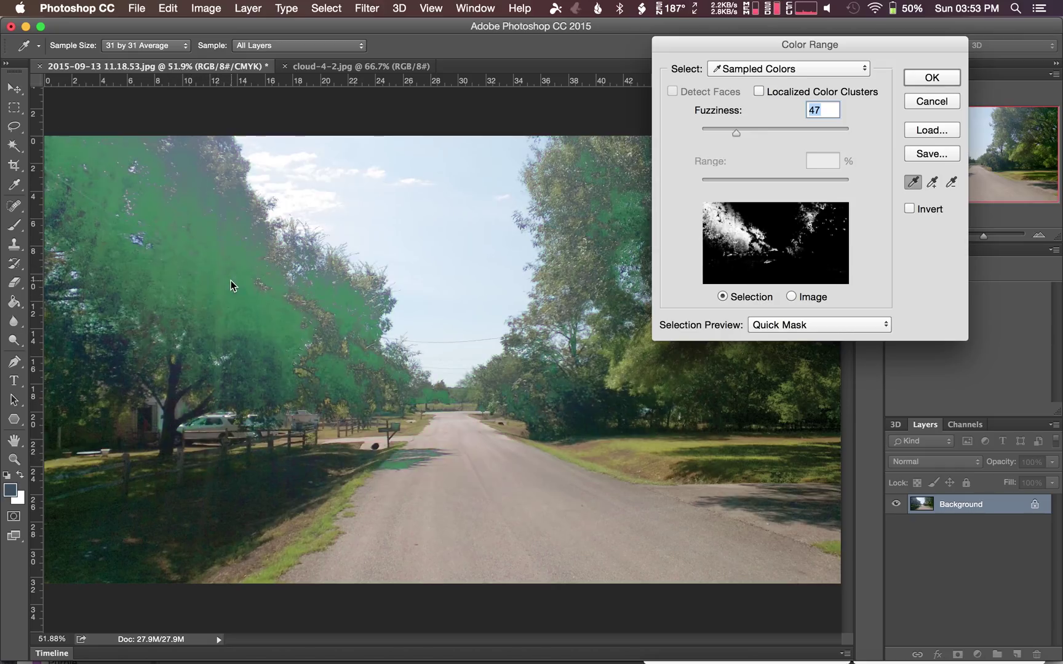
click(247, 375)
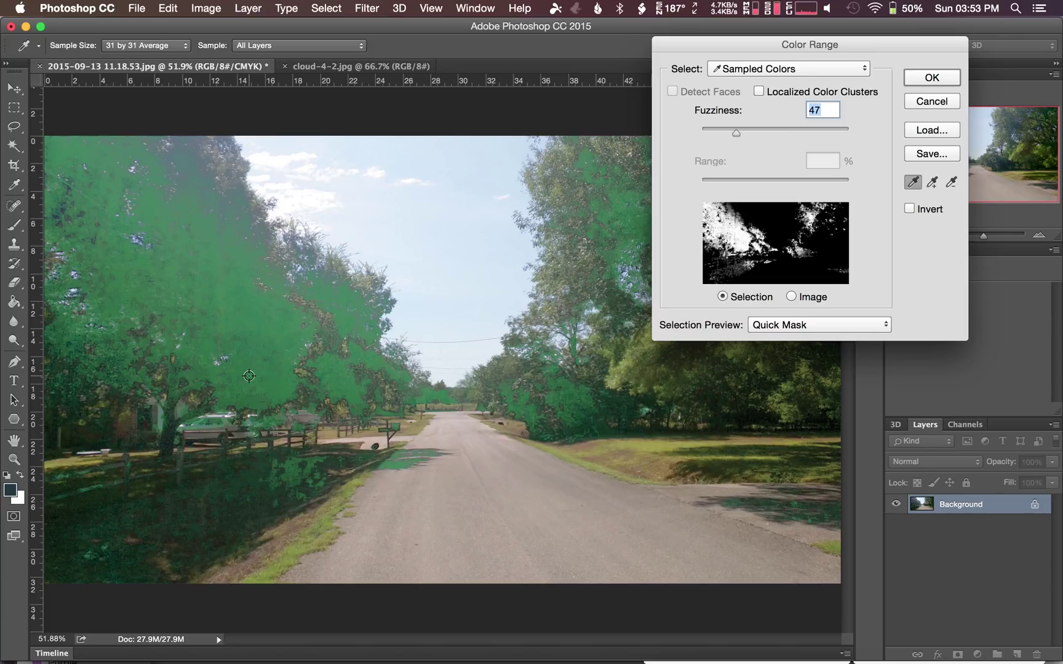
click(781, 326)
click(782, 326)
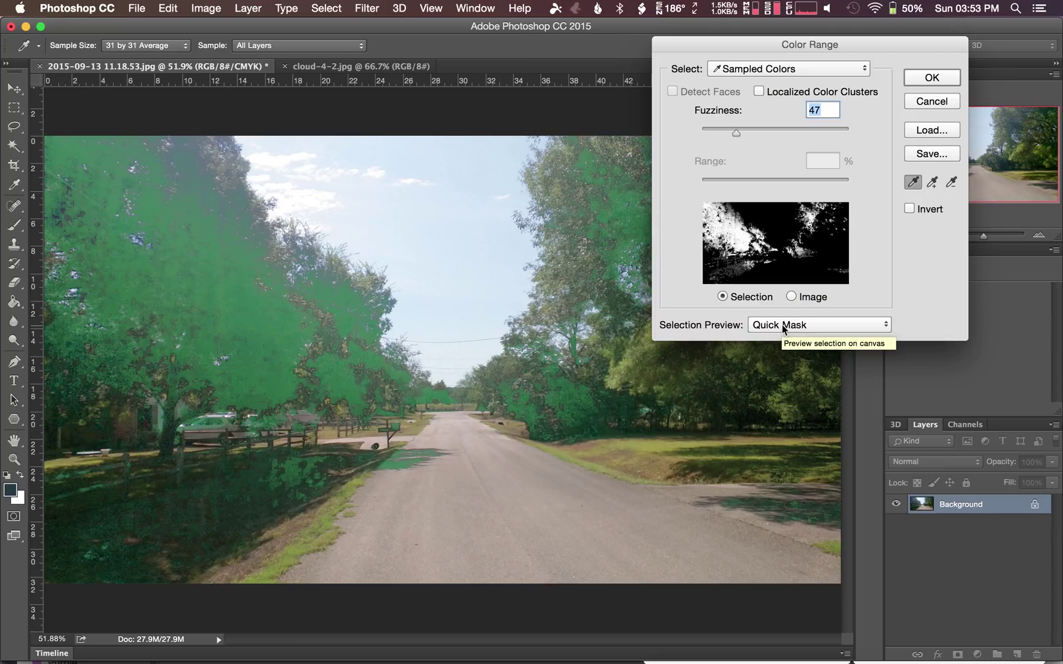
click(782, 325)
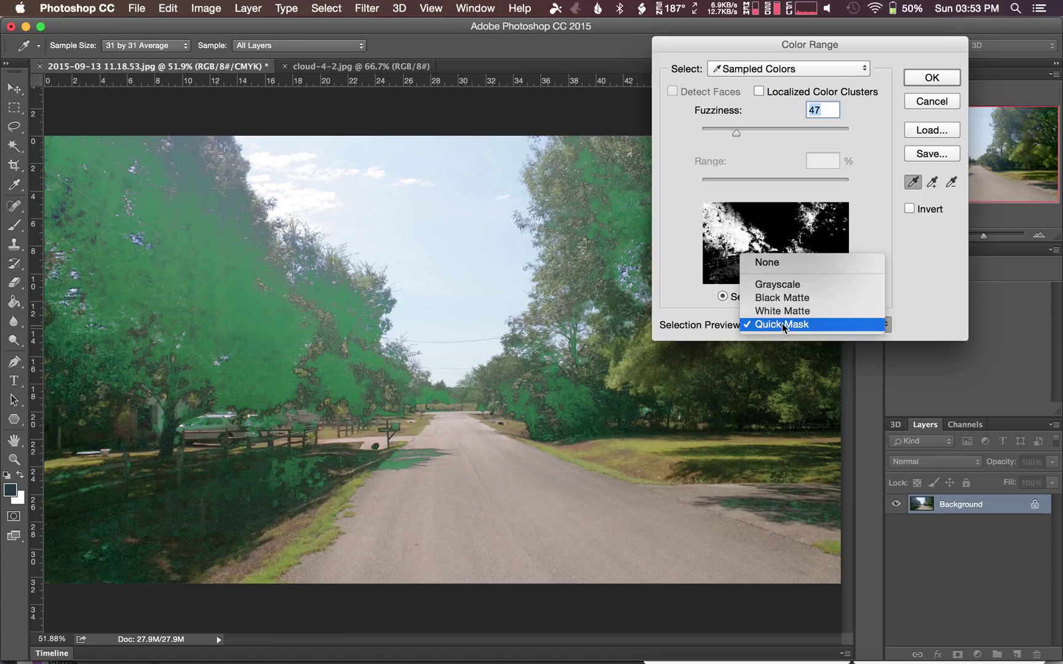
Preview the Color Range selection as Grayscale, then Black Matte, while resampling trees and sky
click(776, 285)
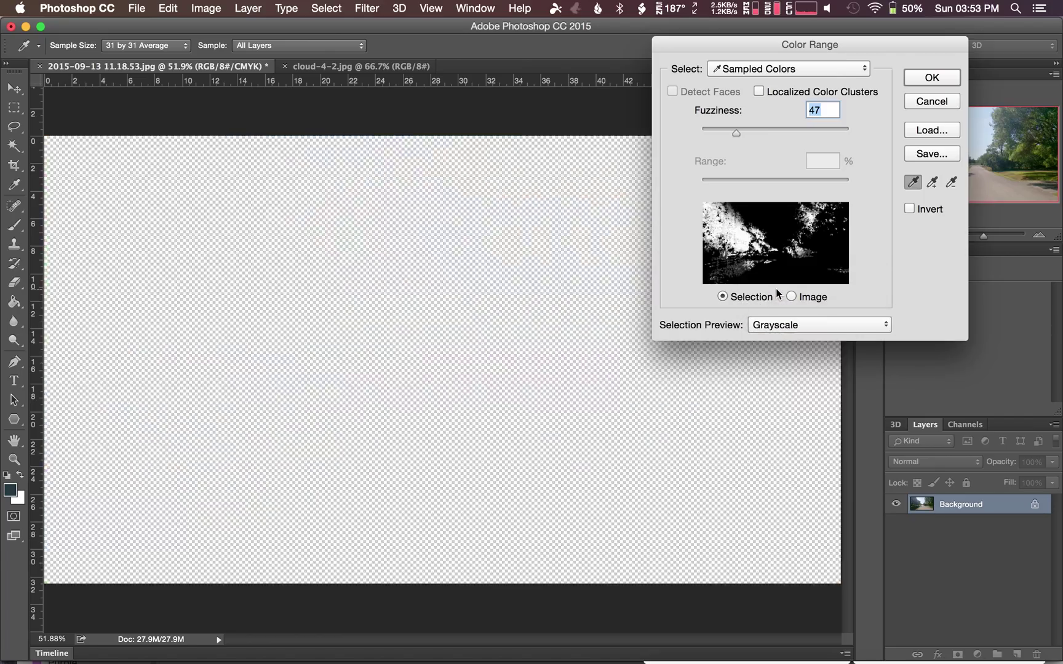
click(327, 369)
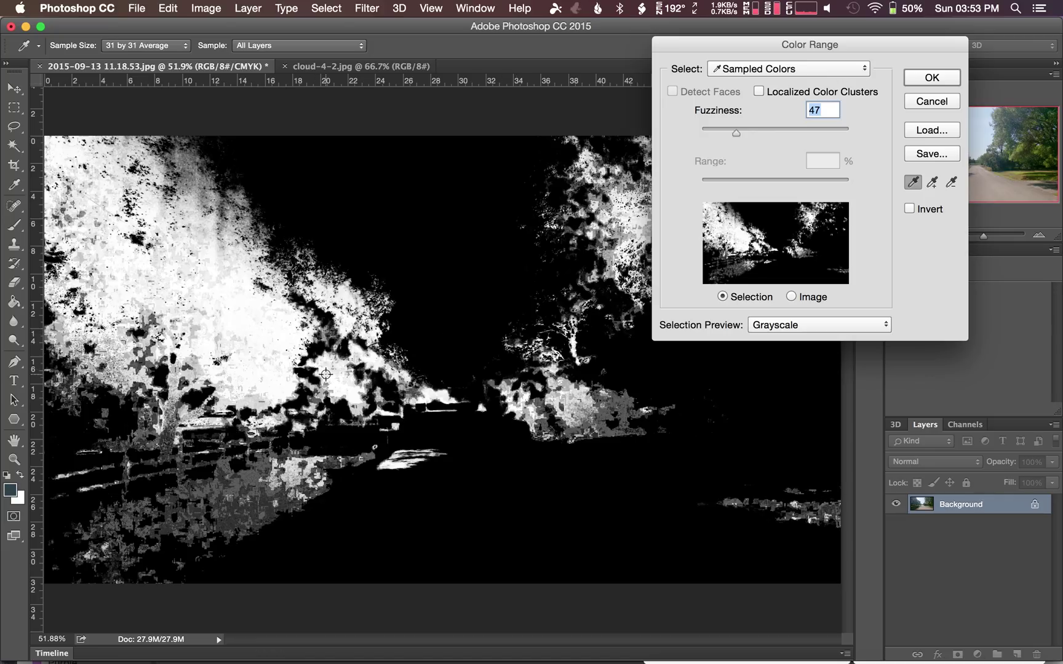
click(380, 259)
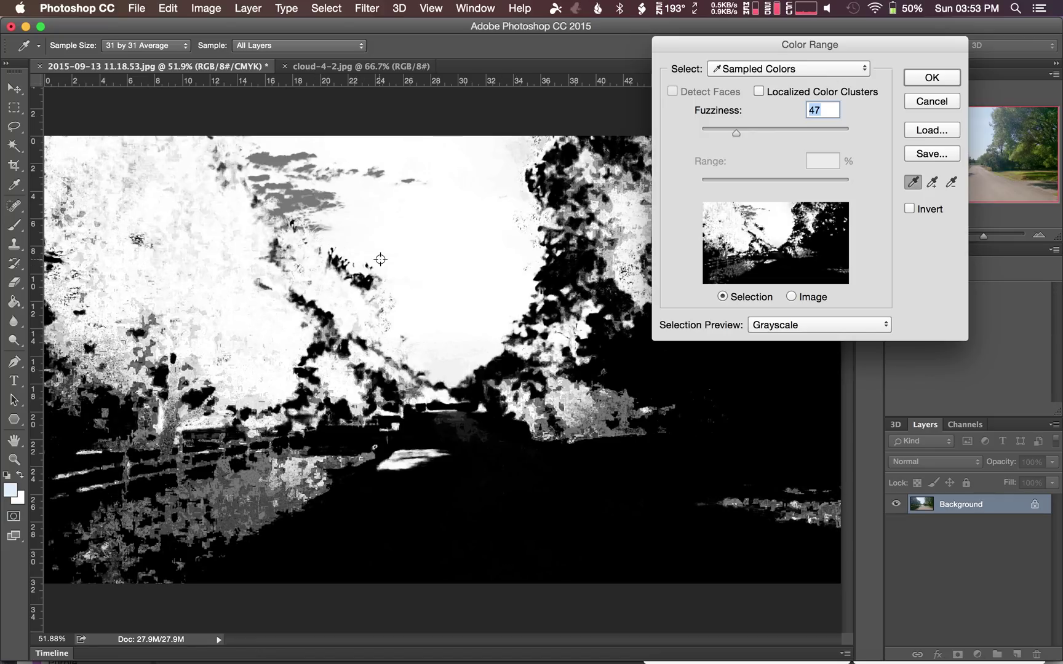
click(818, 326)
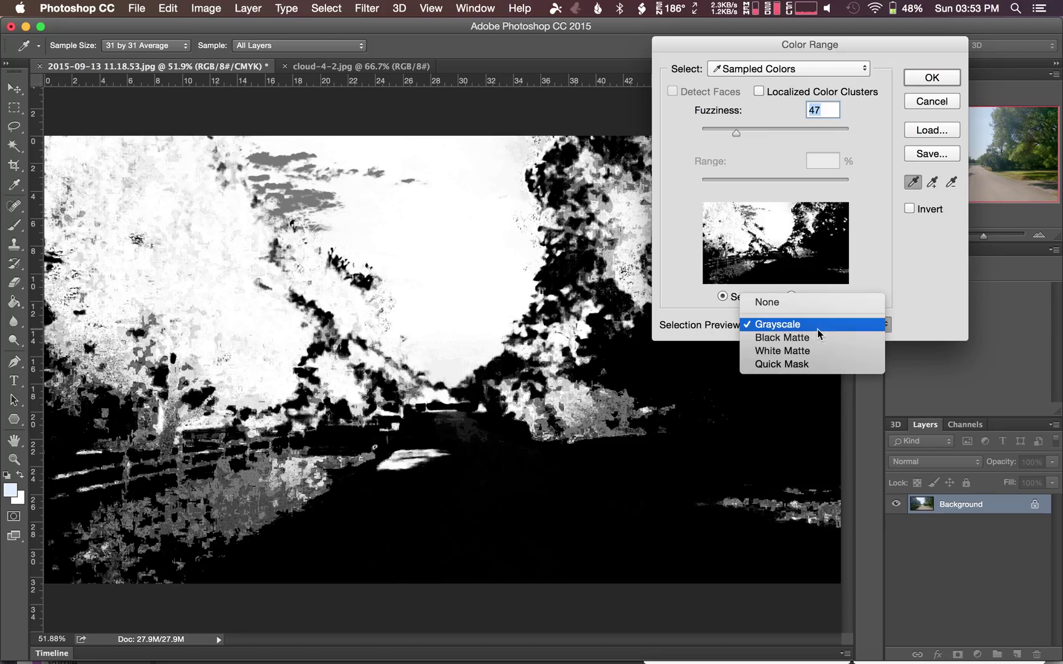
click(815, 342)
Resample the foliage and switch the selection preview to a green Quick Mask overlay
click(332, 384)
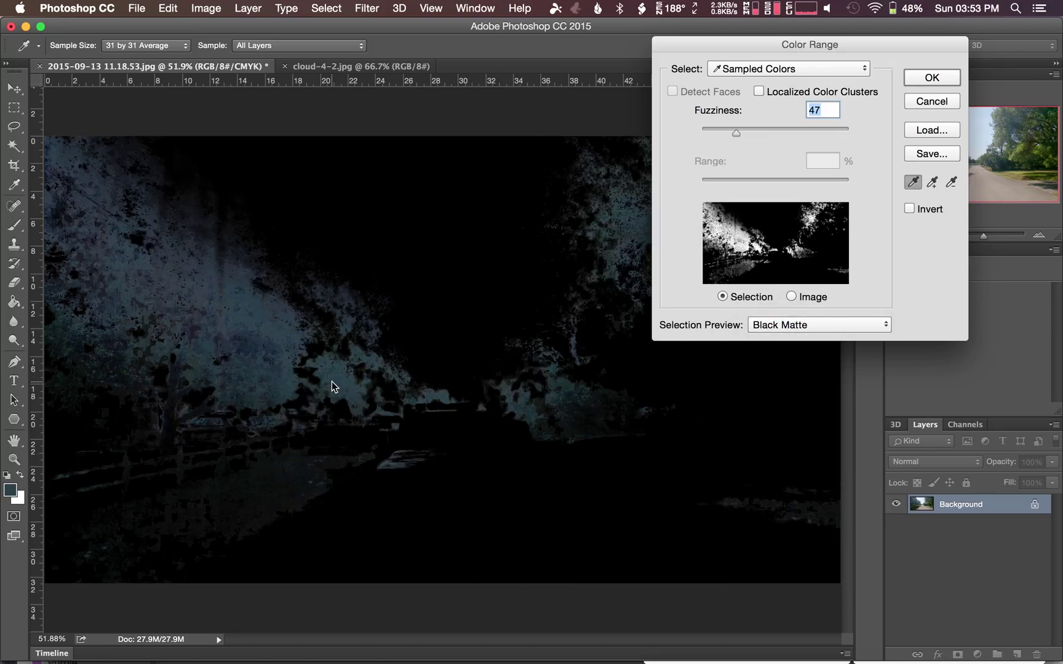
click(265, 297)
click(781, 326)
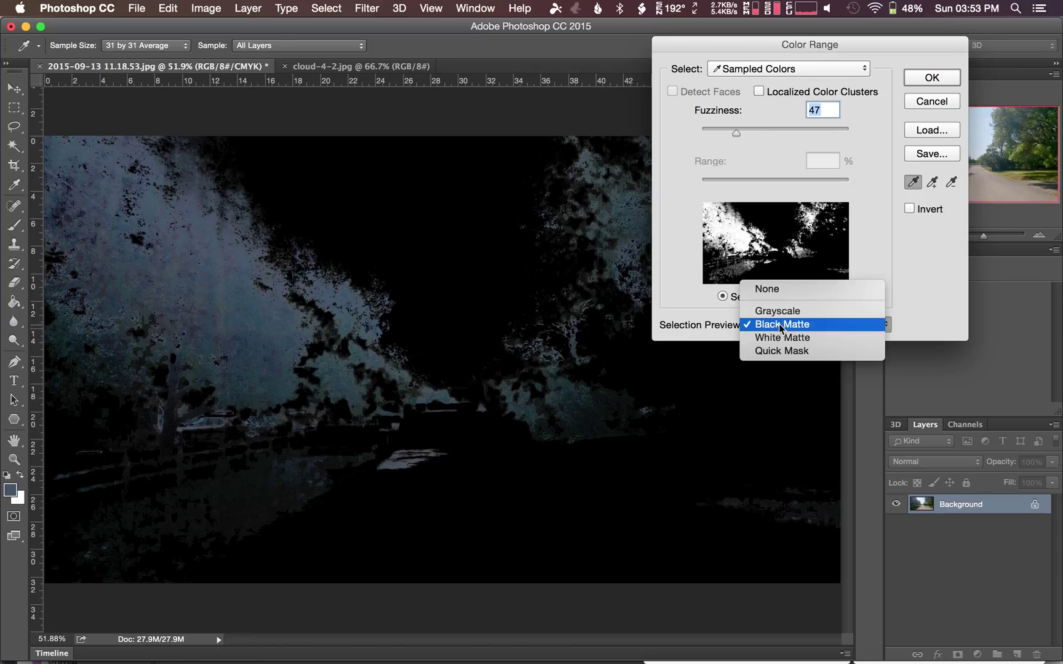
click(781, 352)
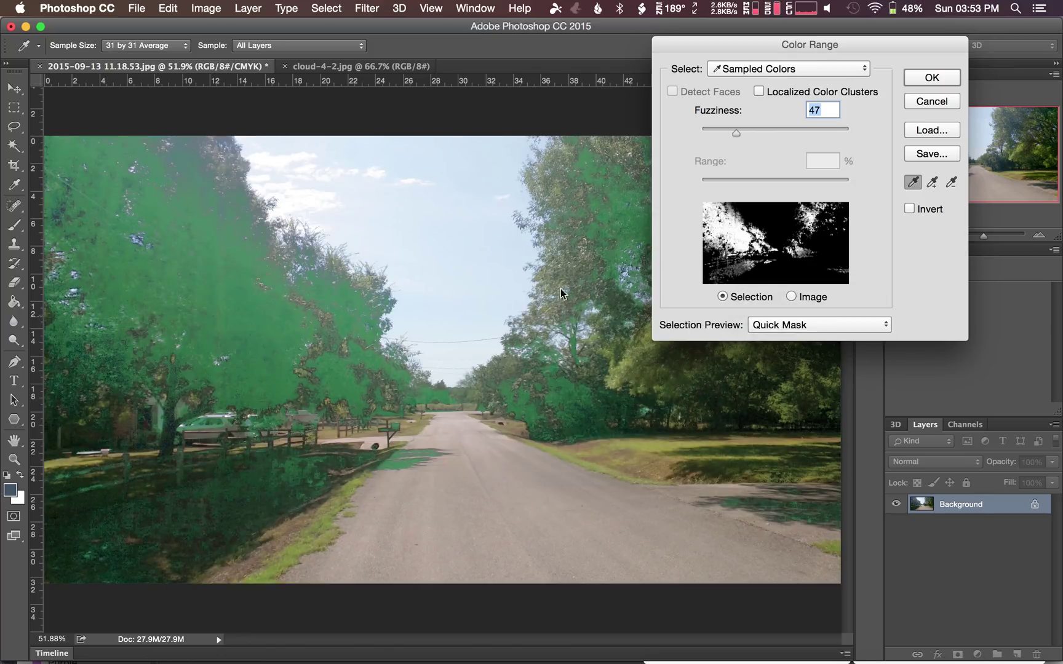
click(222, 182)
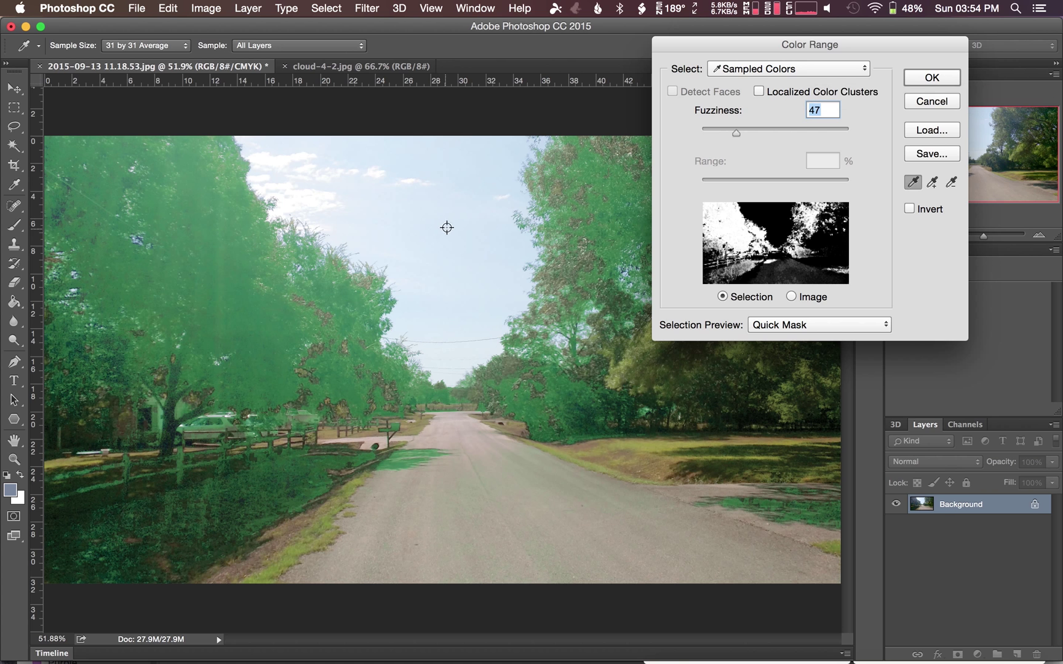
Reset Fuzziness to 0 and sample the sky, adding four more sky patches
drag(712, 131, 660, 128)
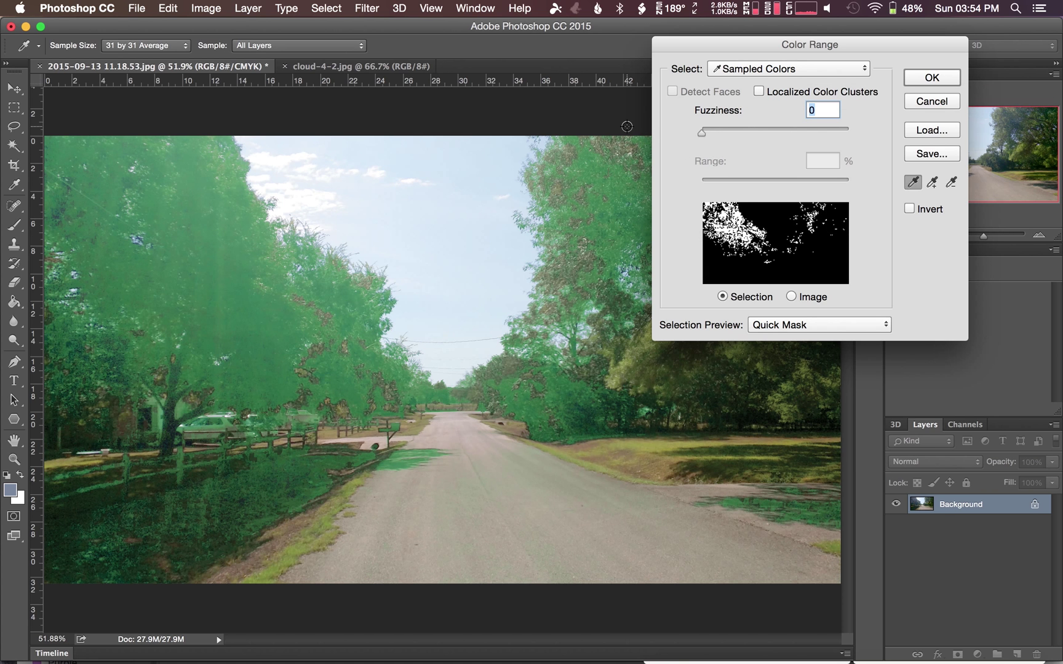
click(372, 222)
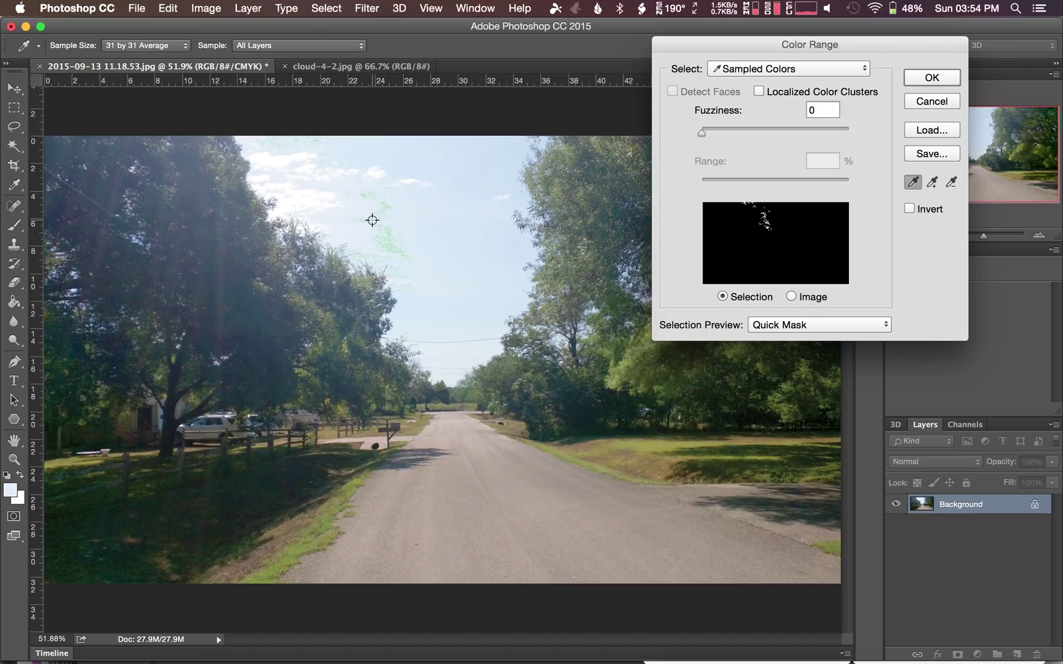
click(406, 223)
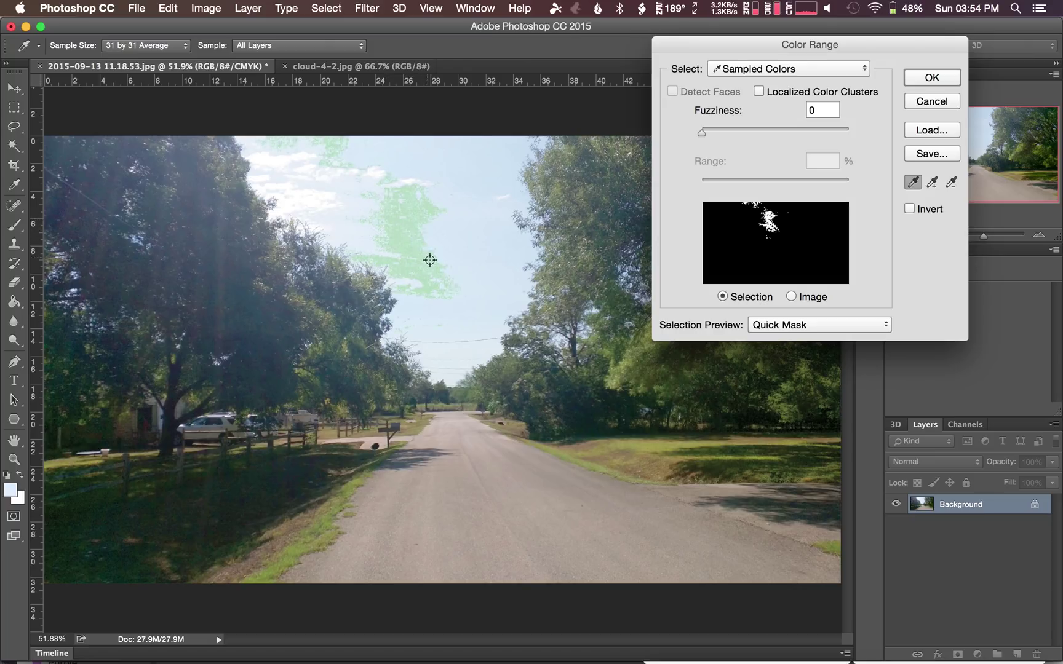
click(432, 235)
click(441, 245)
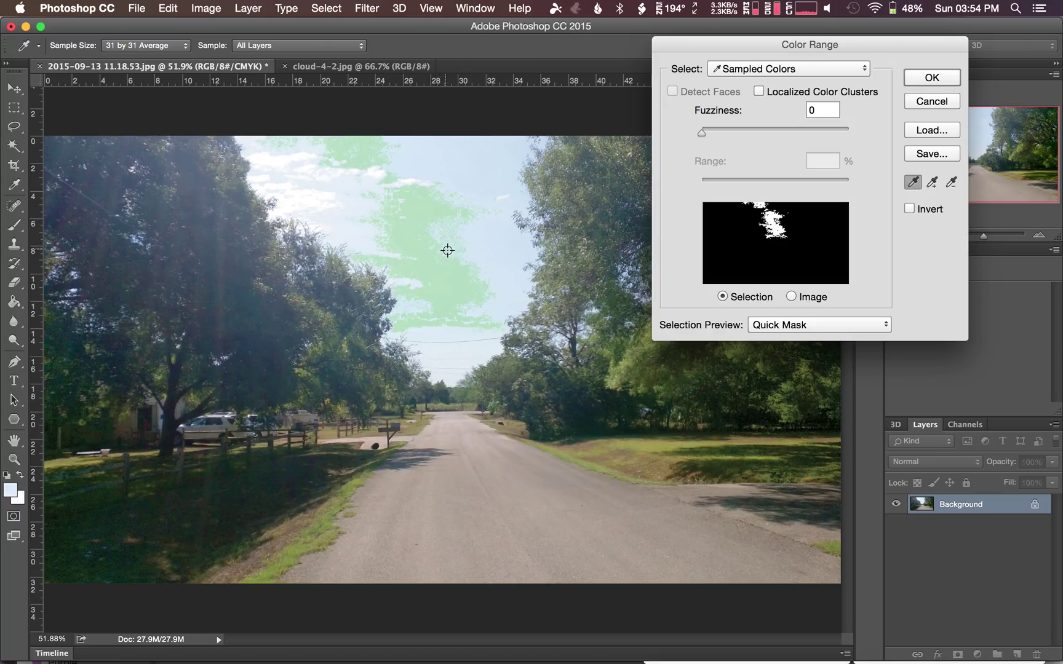
click(457, 244)
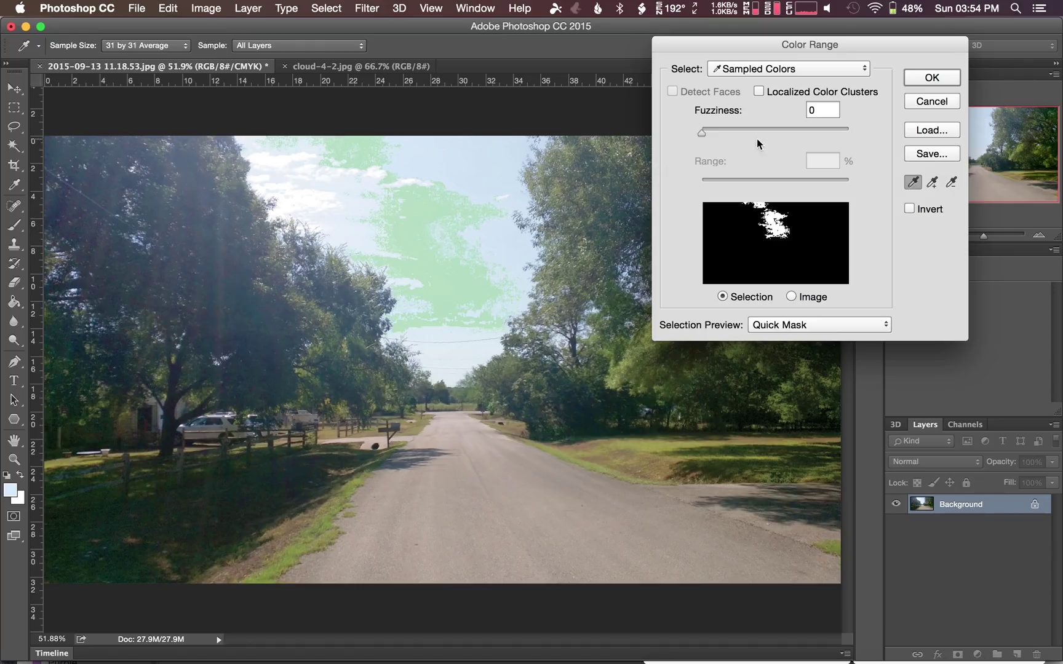
Try Fuzziness from 19 up to 200, settle near 81, resample the sky and undo a tree sample
click(714, 128)
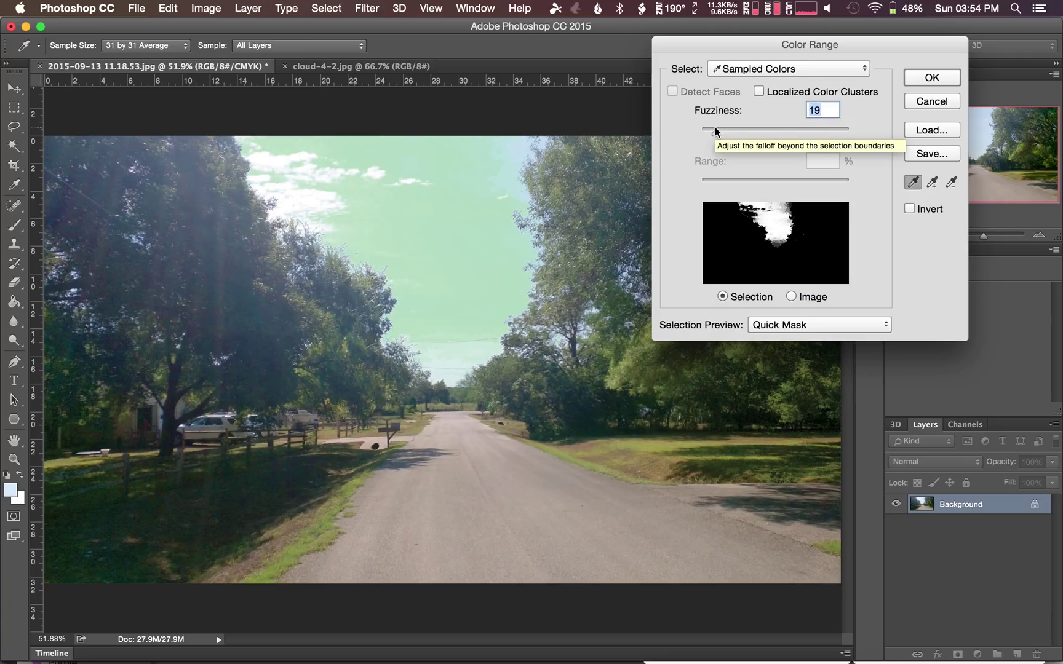
drag(714, 128, 907, 126)
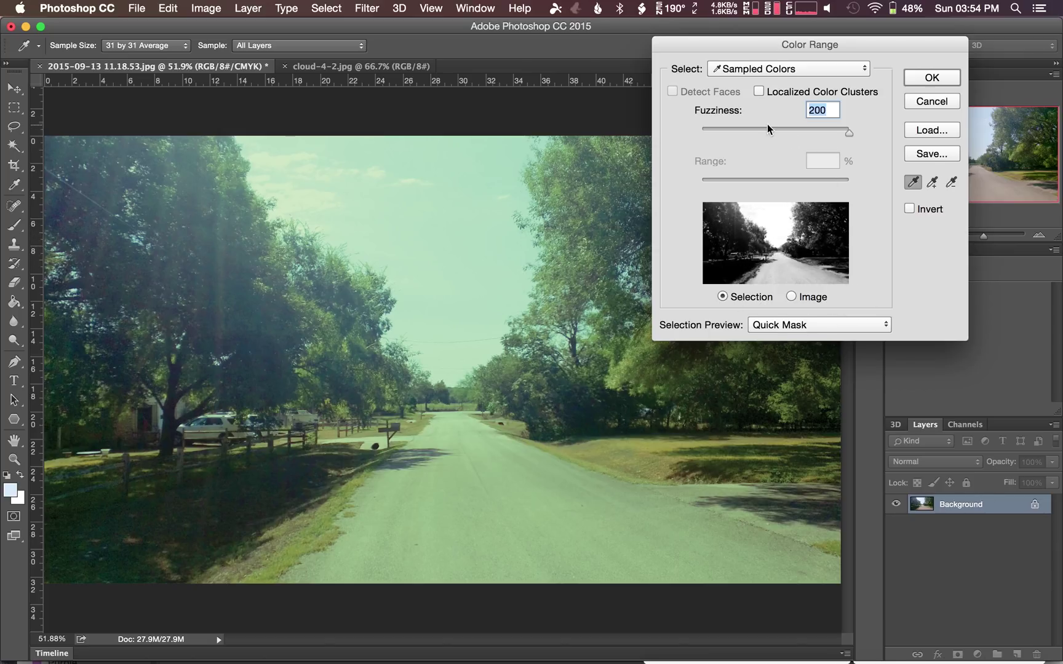
drag(765, 127, 752, 127)
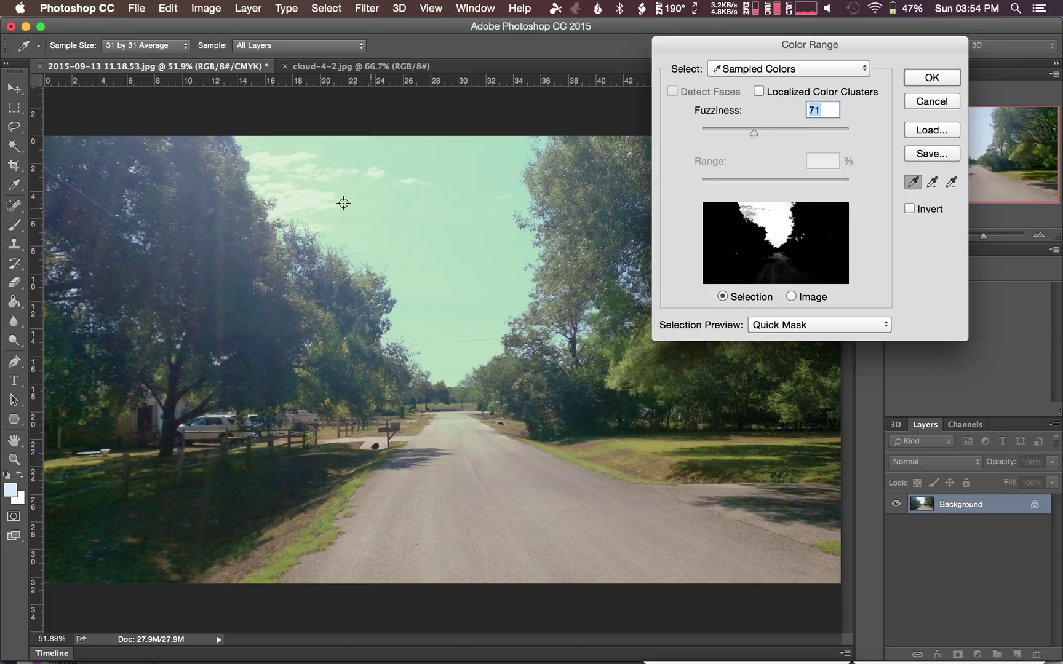
click(318, 203)
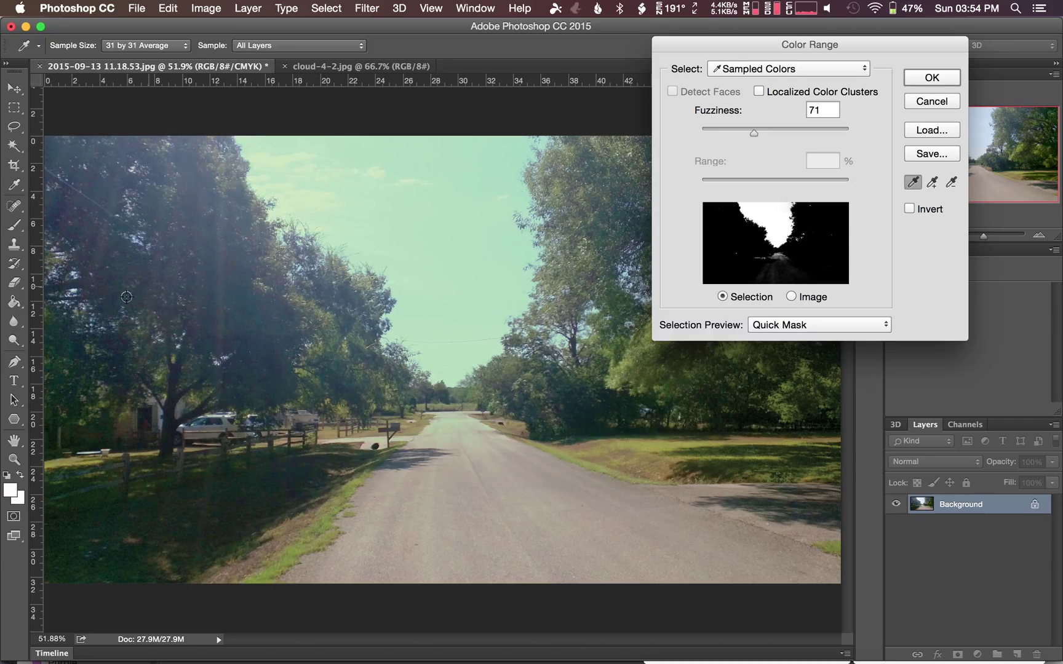
click(75, 290)
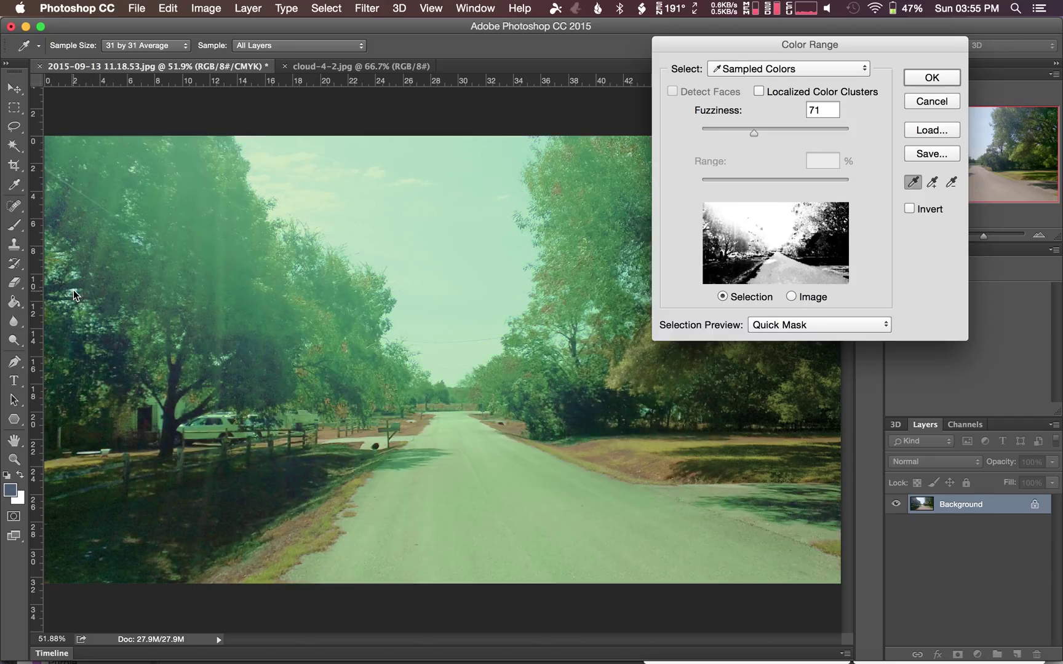
key(super+z)
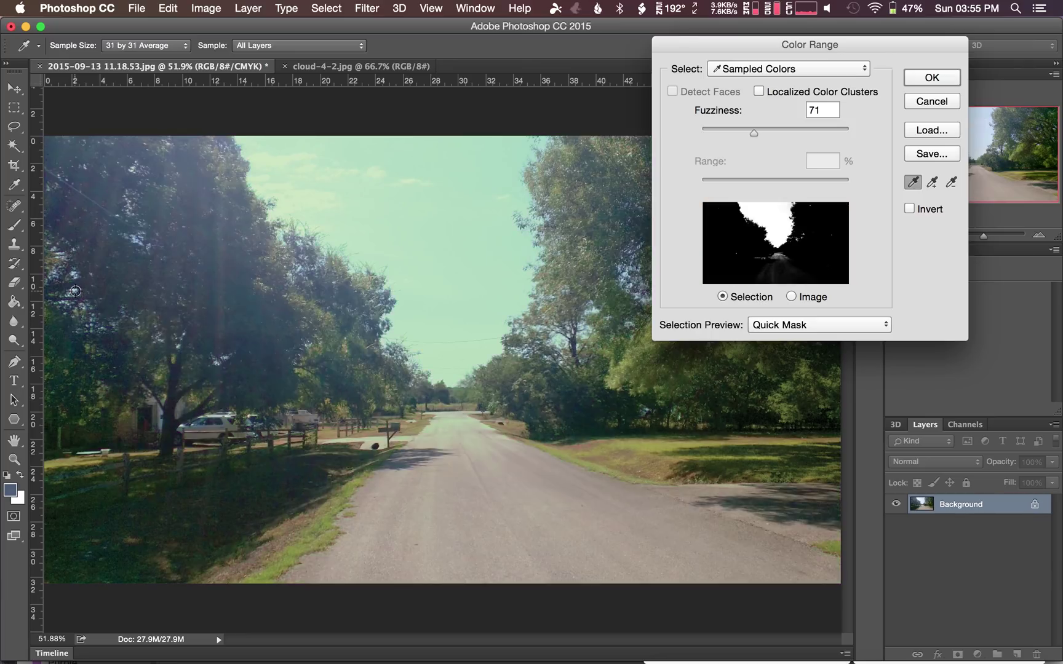
Switch Sample Size to Point Sample, resample the sky, set Fuzziness to 63 and confirm
right_click(75, 291)
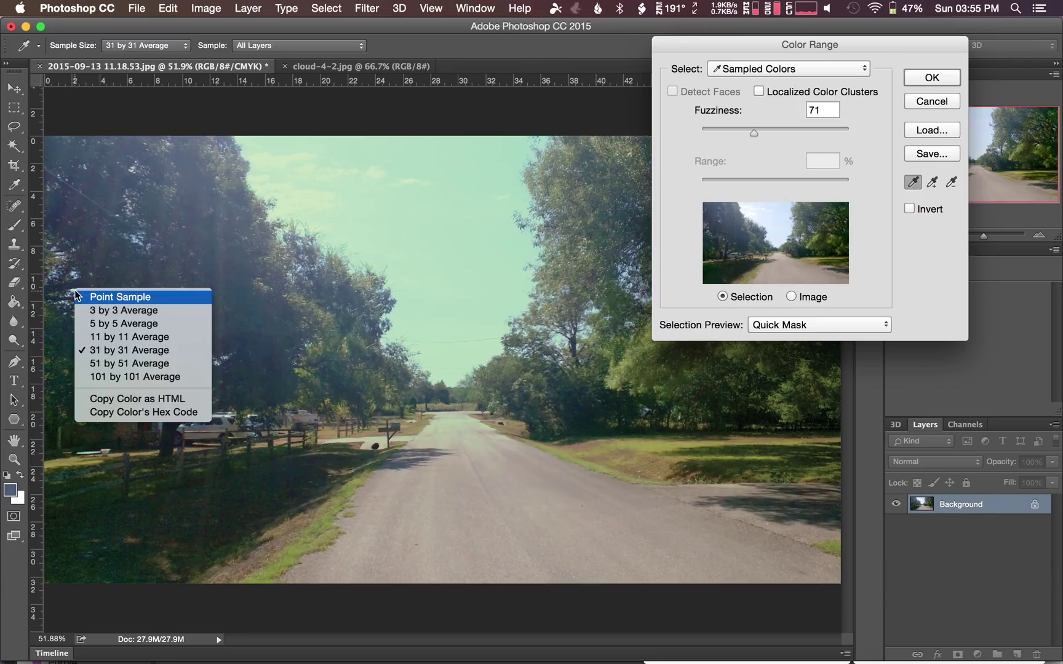
click(122, 298)
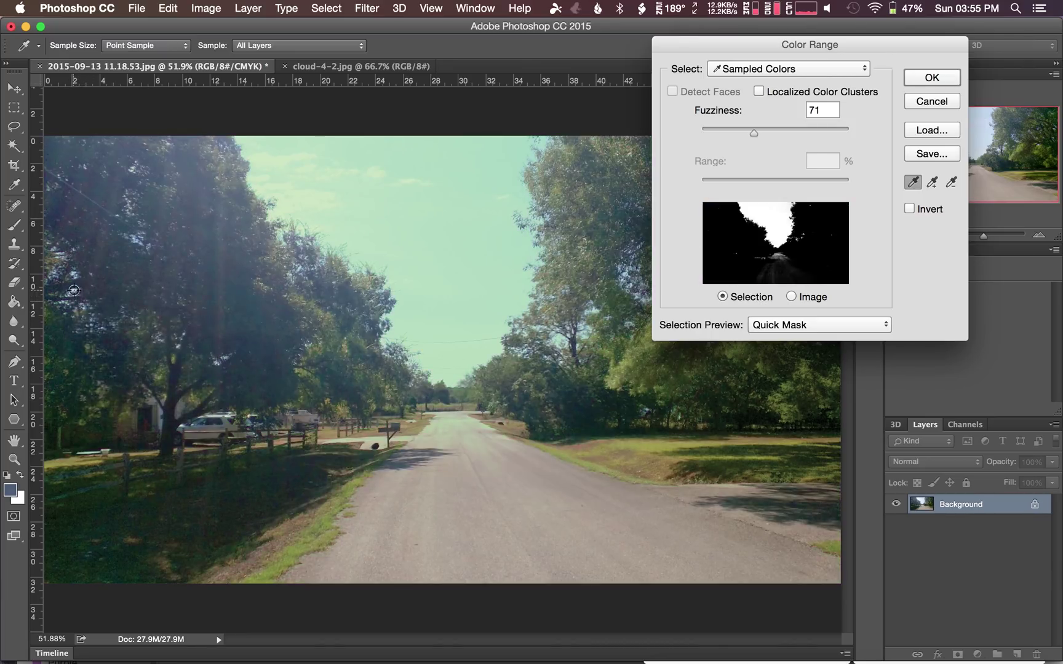
click(73, 294)
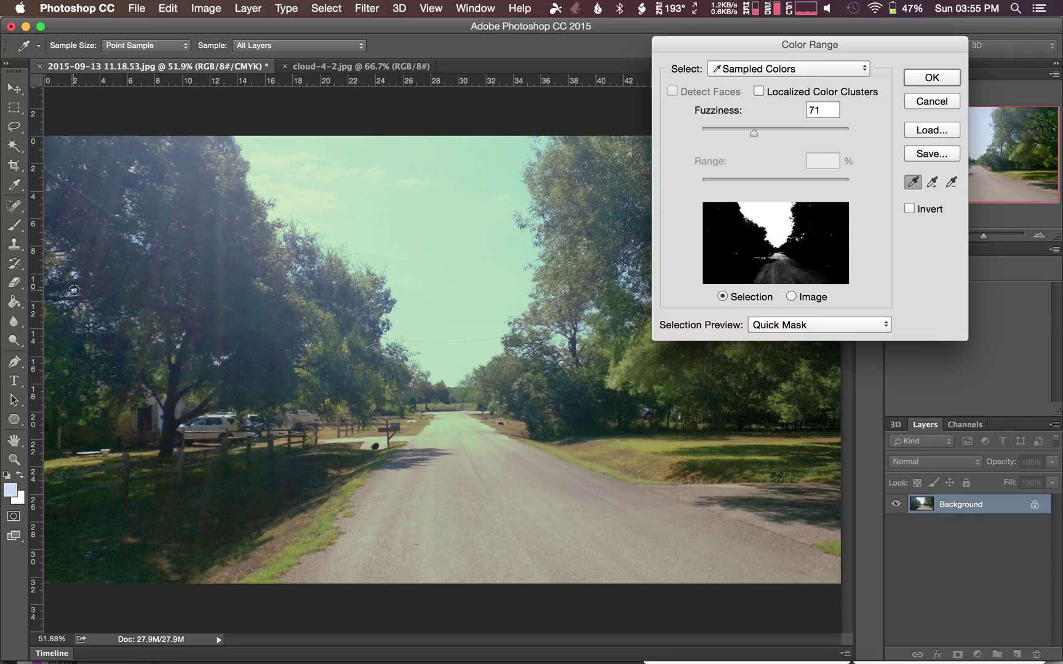
right_click(73, 290)
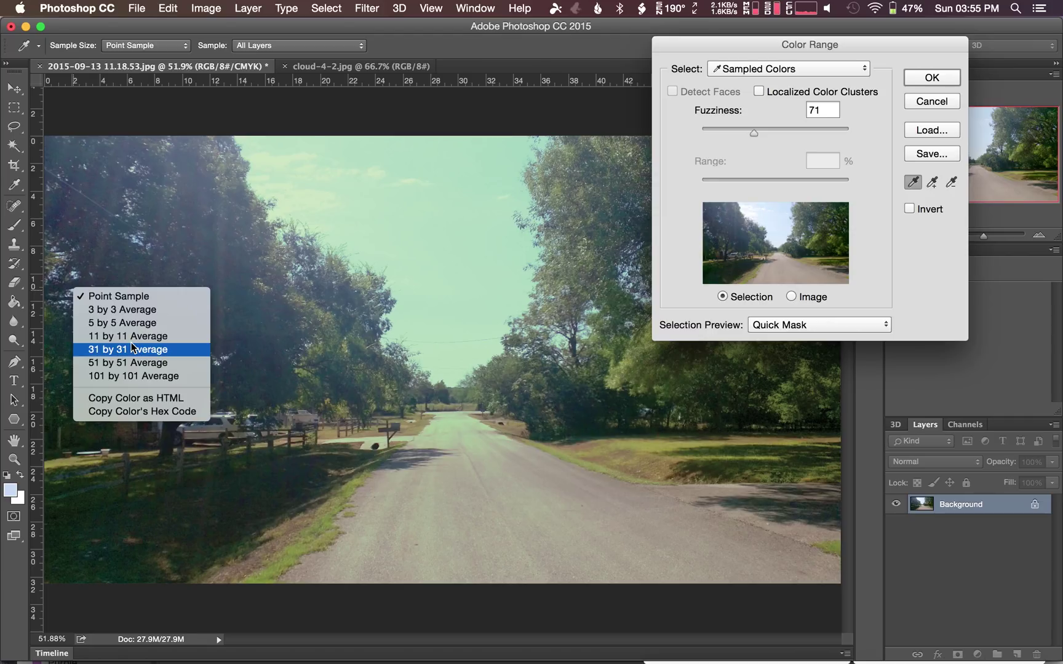
click(143, 298)
click(310, 290)
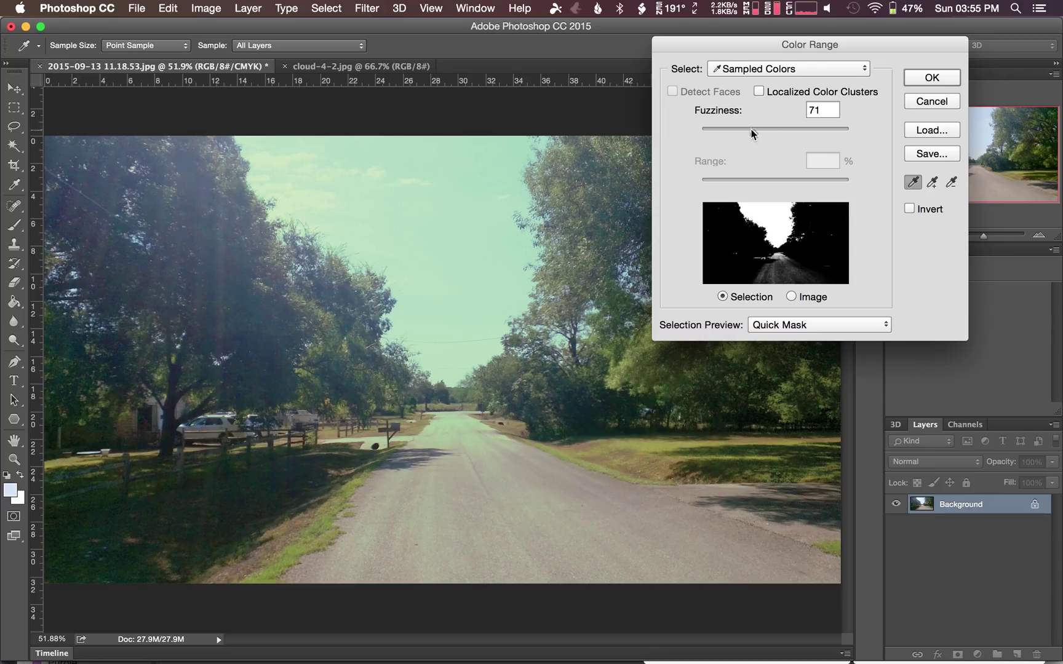
drag(751, 130, 747, 129)
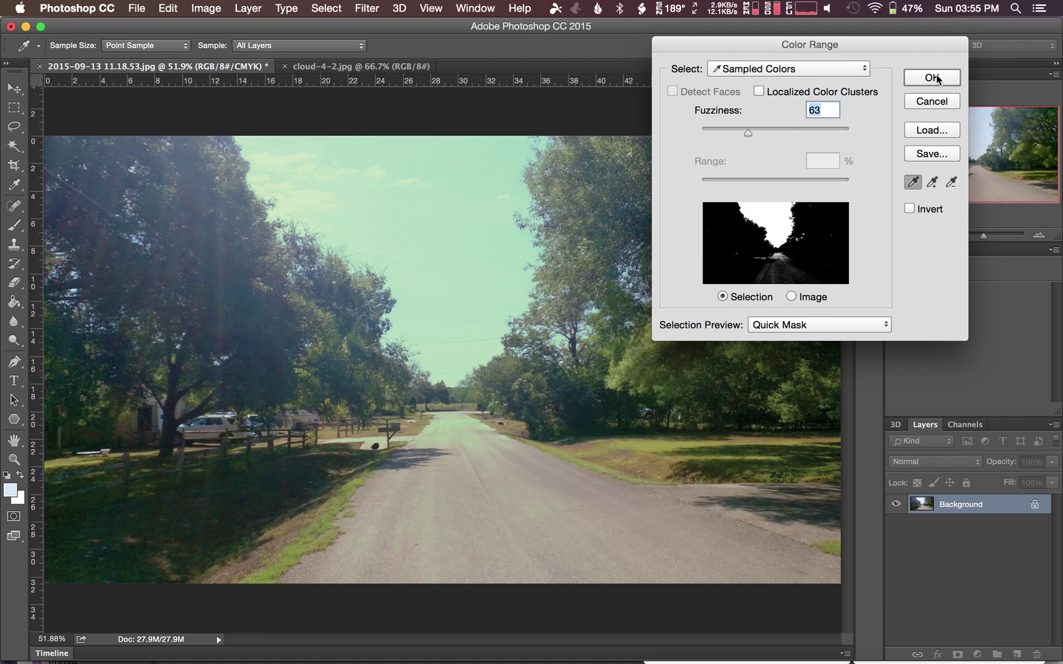
click(932, 78)
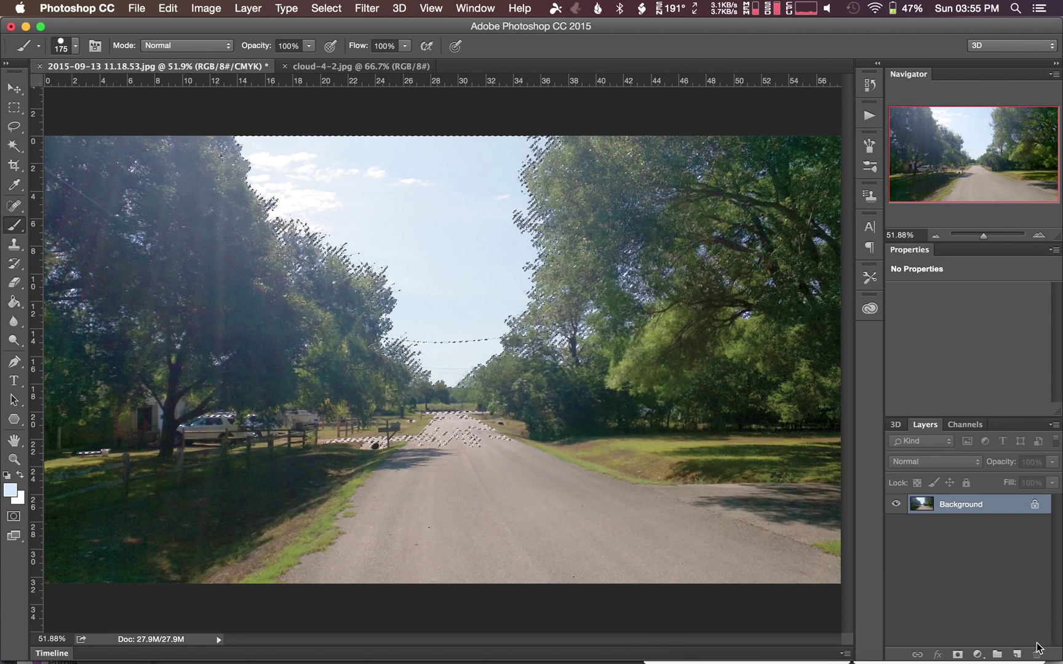
Create Layer 1 with a mask from the sky selection and switch to cloud-4-2.jpg
click(1016, 654)
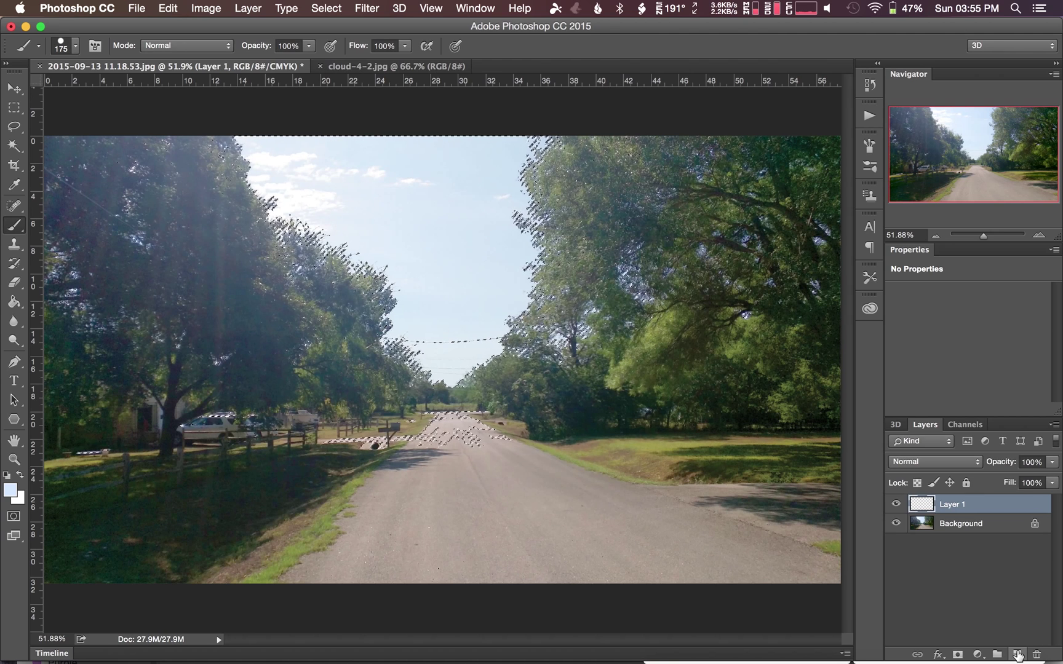
click(961, 655)
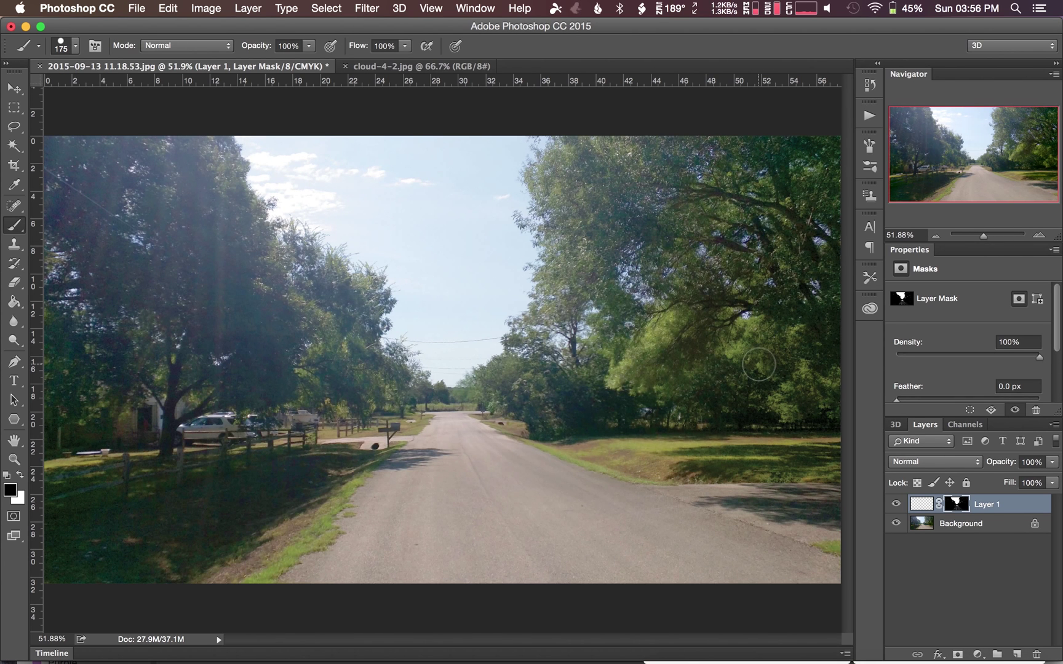
click(412, 68)
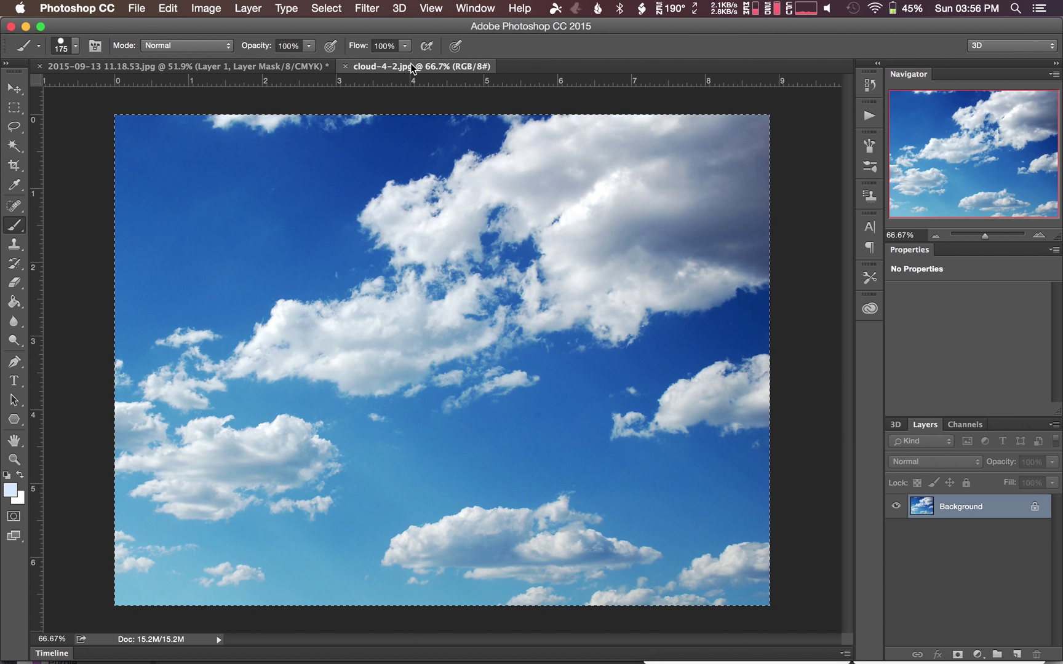
Paste the clouds into the road photo as Layer 2, try stretching them, then cancel the transform
key(super+w)
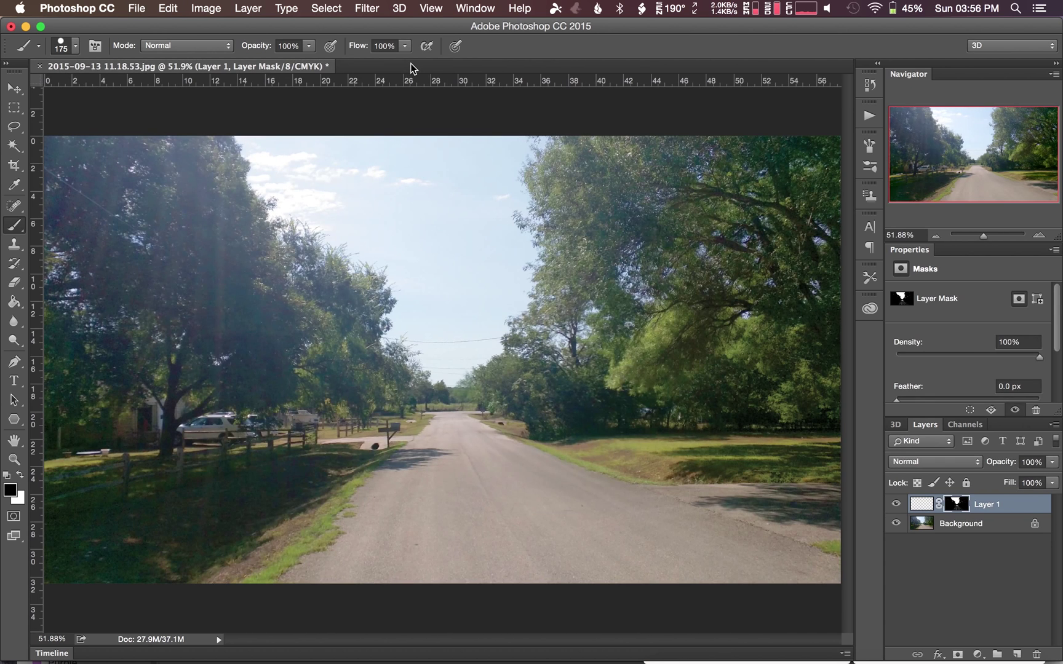
key(super+v)
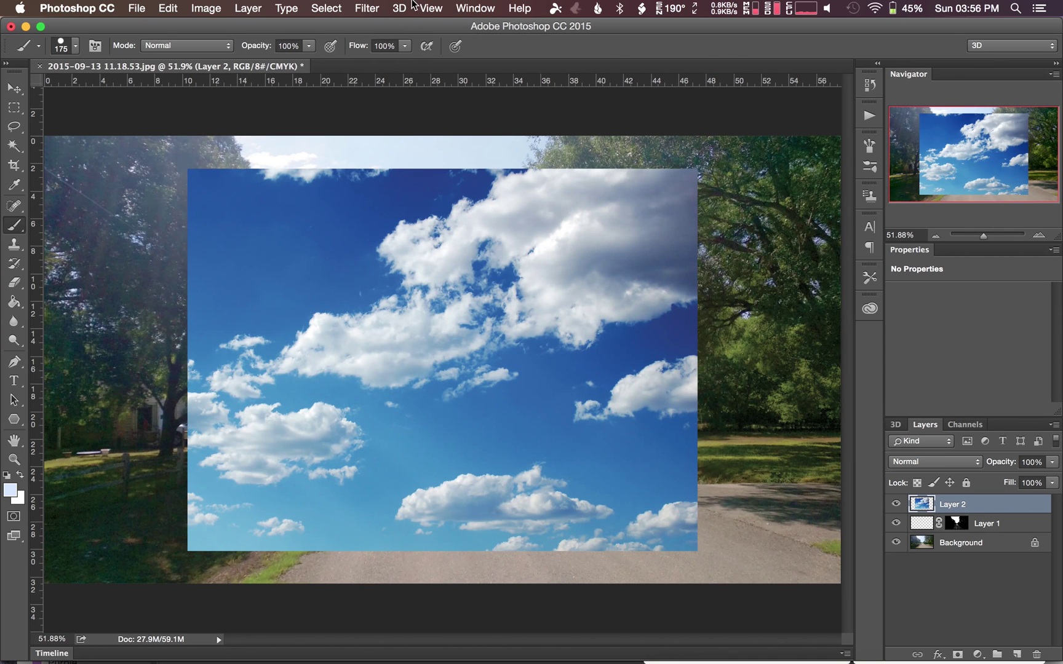
key(super+t)
drag(434, 307, 435, 274)
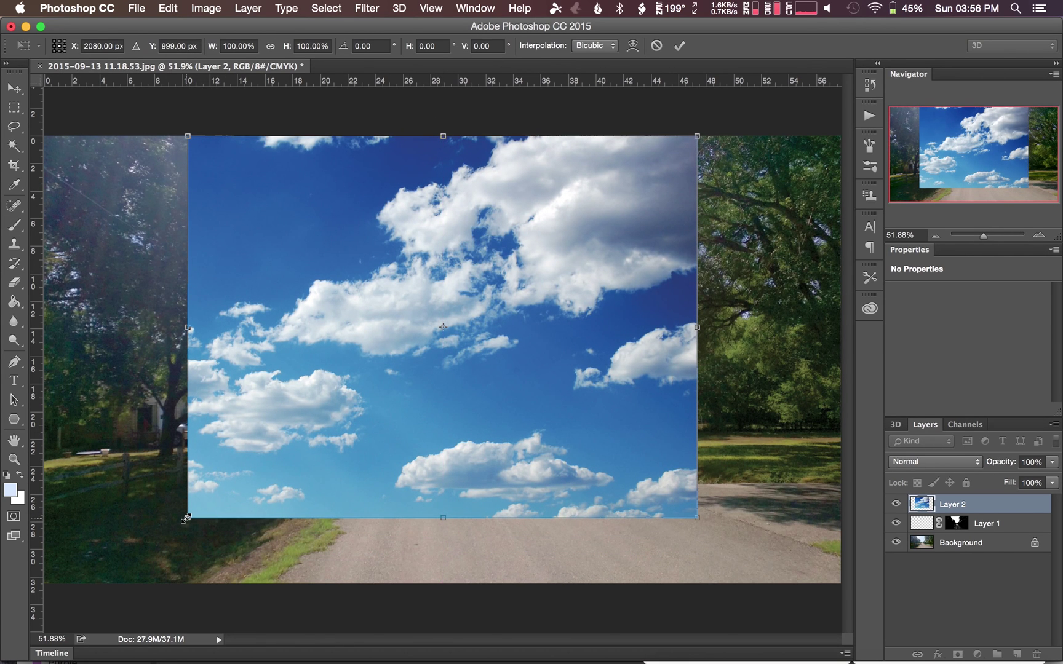
drag(186, 518, 64, 479)
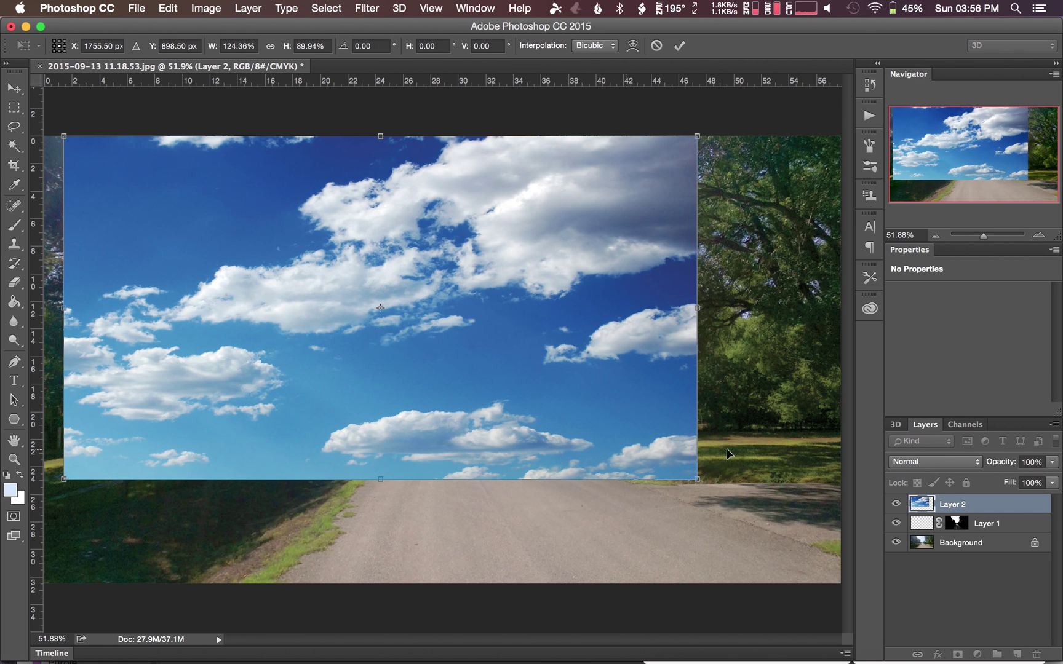
drag(698, 480, 834, 472)
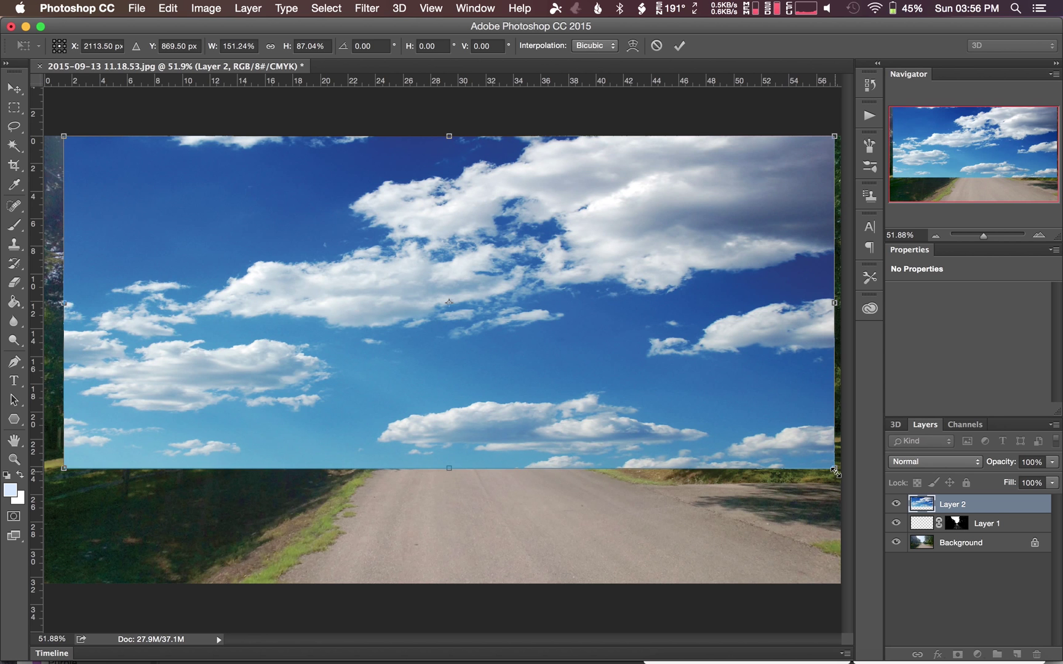
key(Escape)
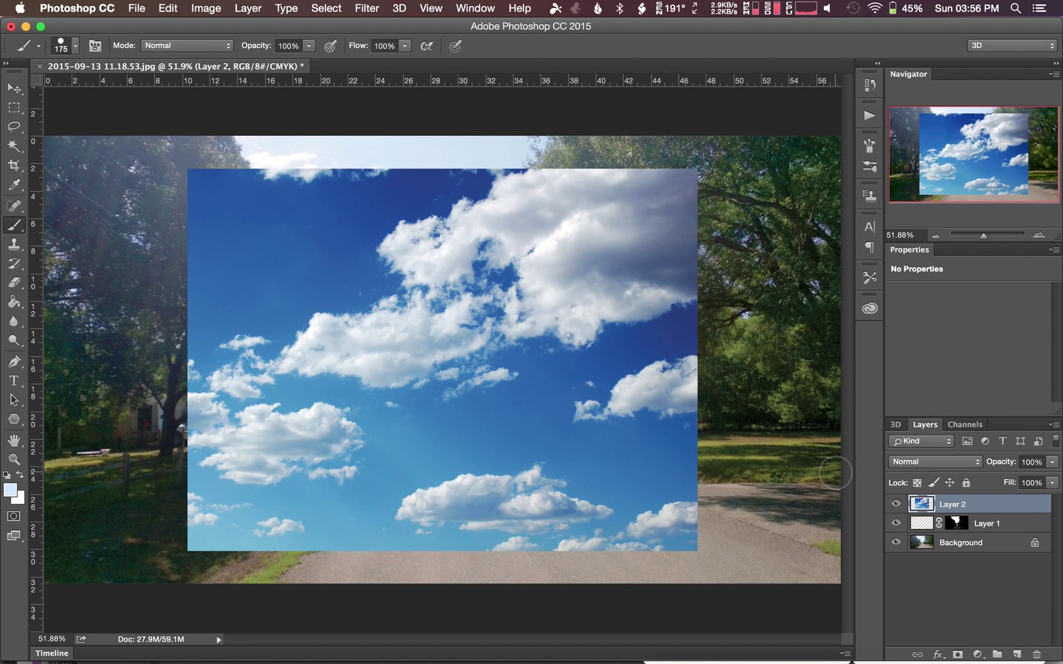
Content-Aware Scale the clouds to 156.16% width and 86.19% height to fill the sky
click(161, 8)
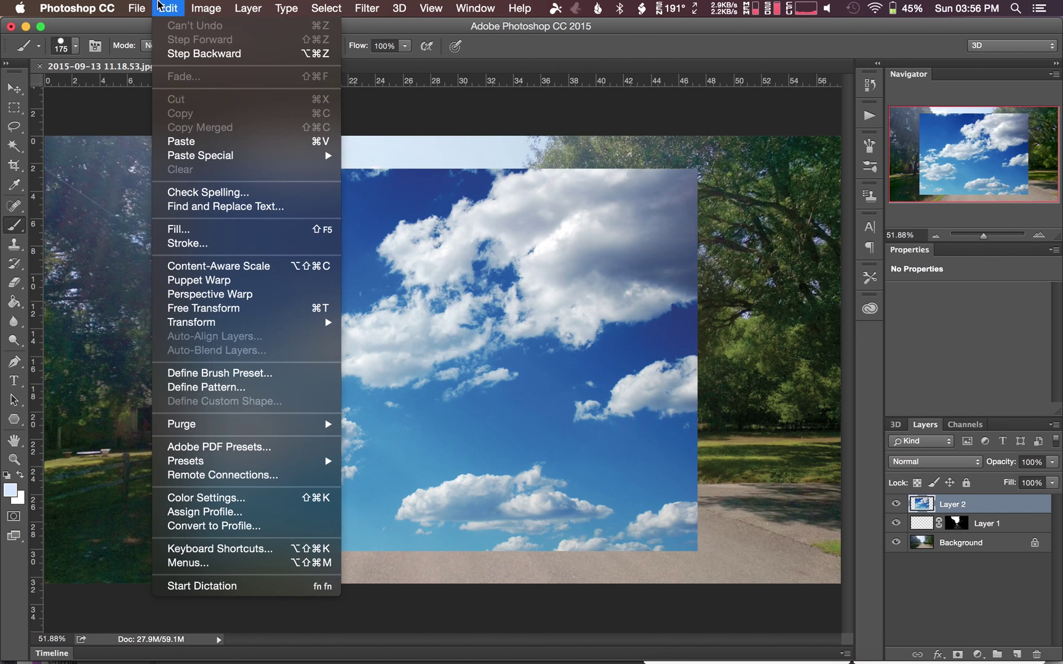
click(229, 270)
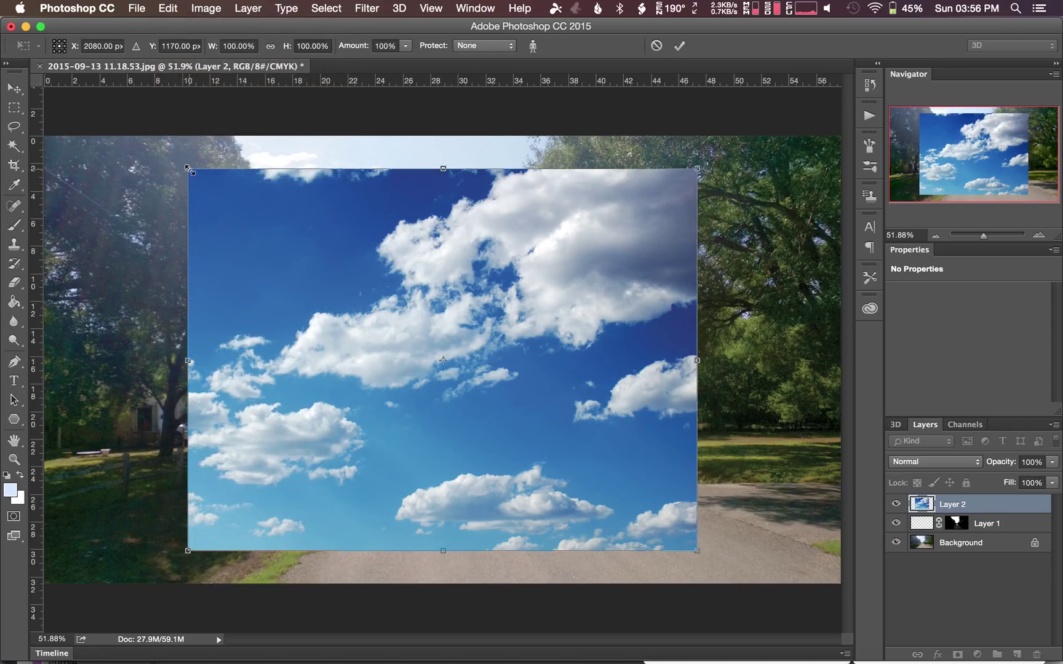
drag(139, 154, 43, 136)
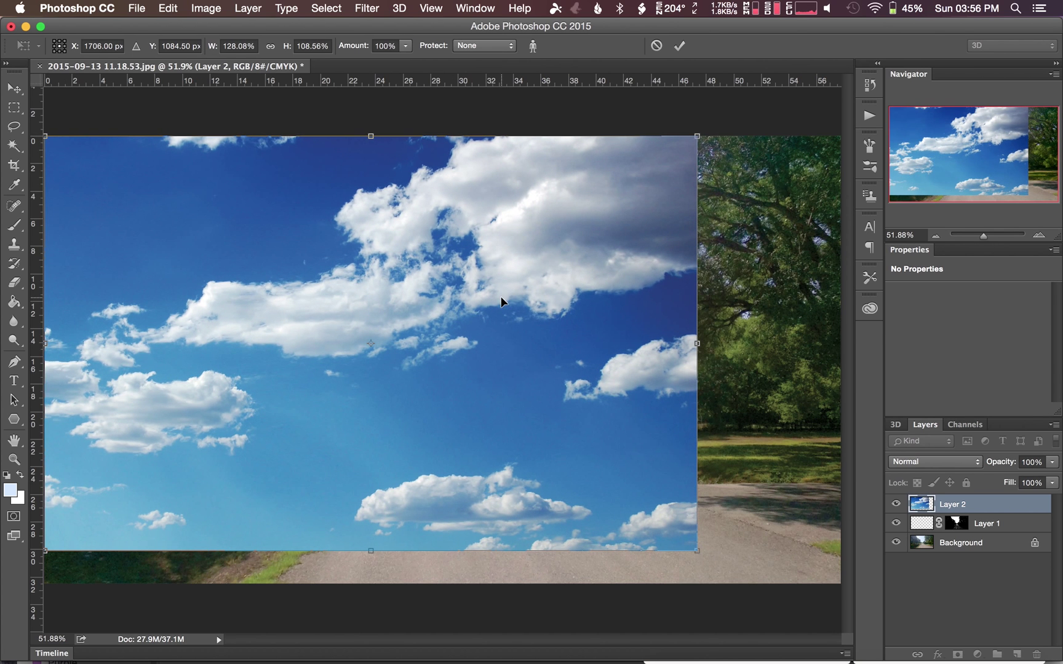
drag(697, 550, 840, 463)
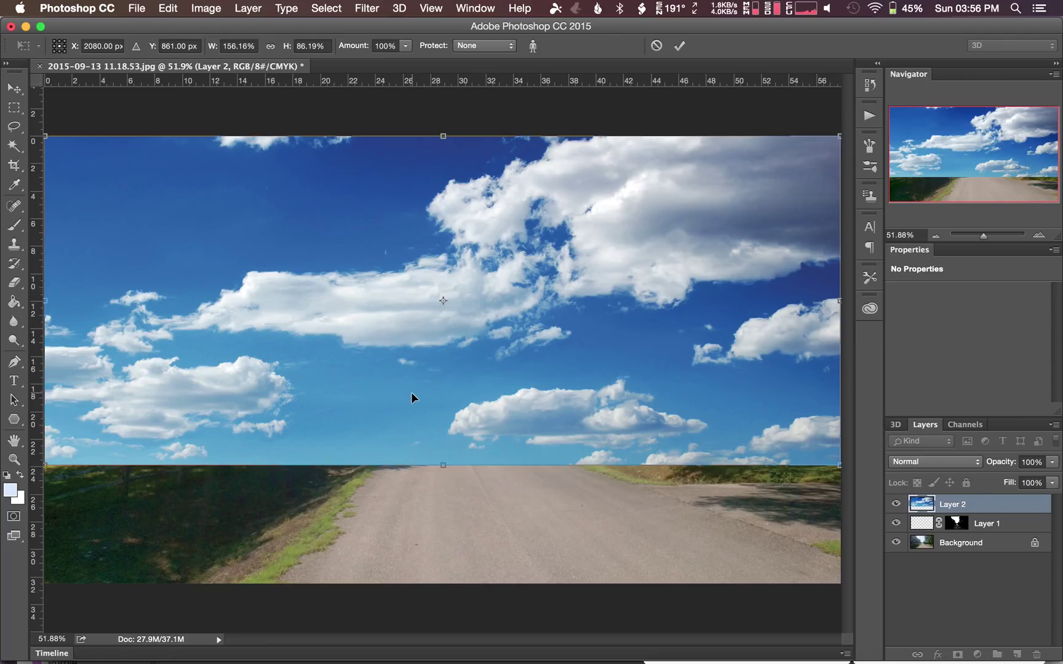
key(b)
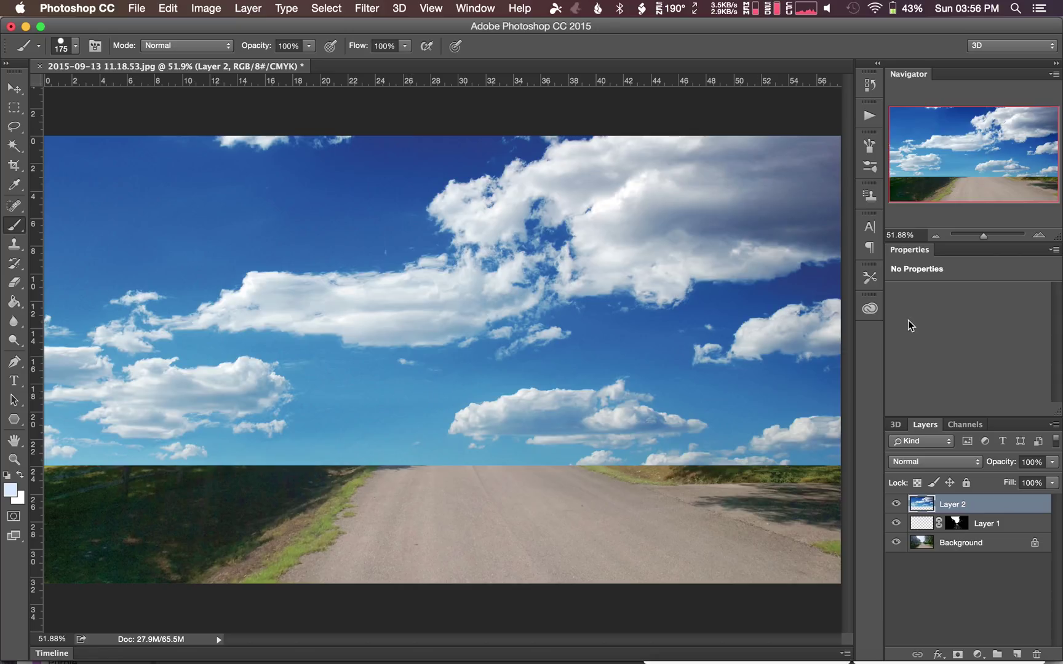
Load Layer 1's mask as a selection, expand it by 3 px, and apply it as Layer 2's mask
super+click(958, 529)
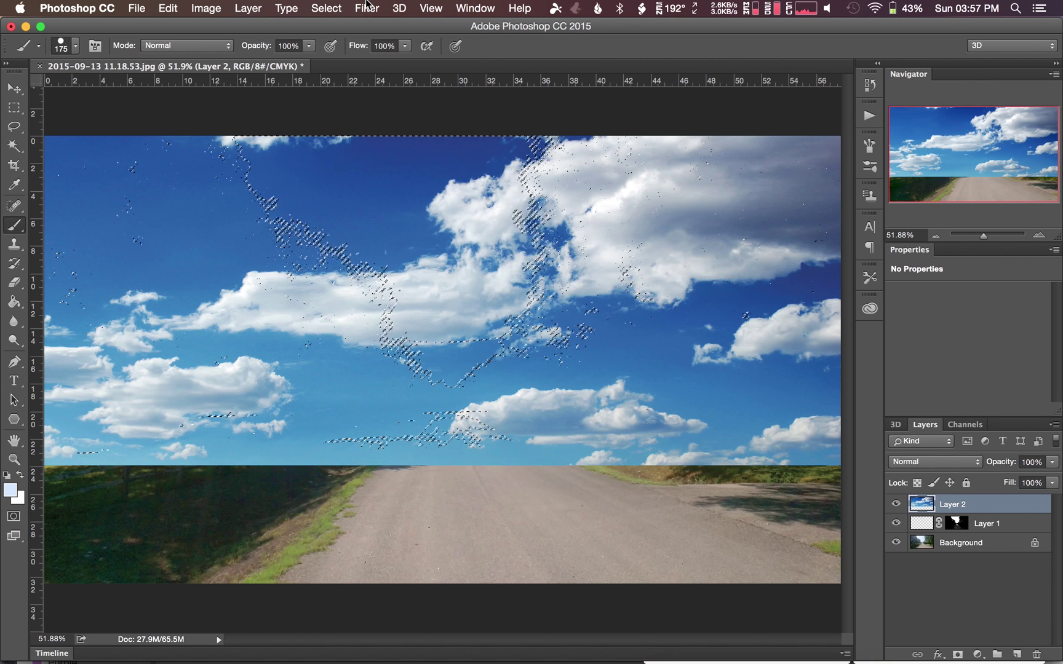
click(332, 7)
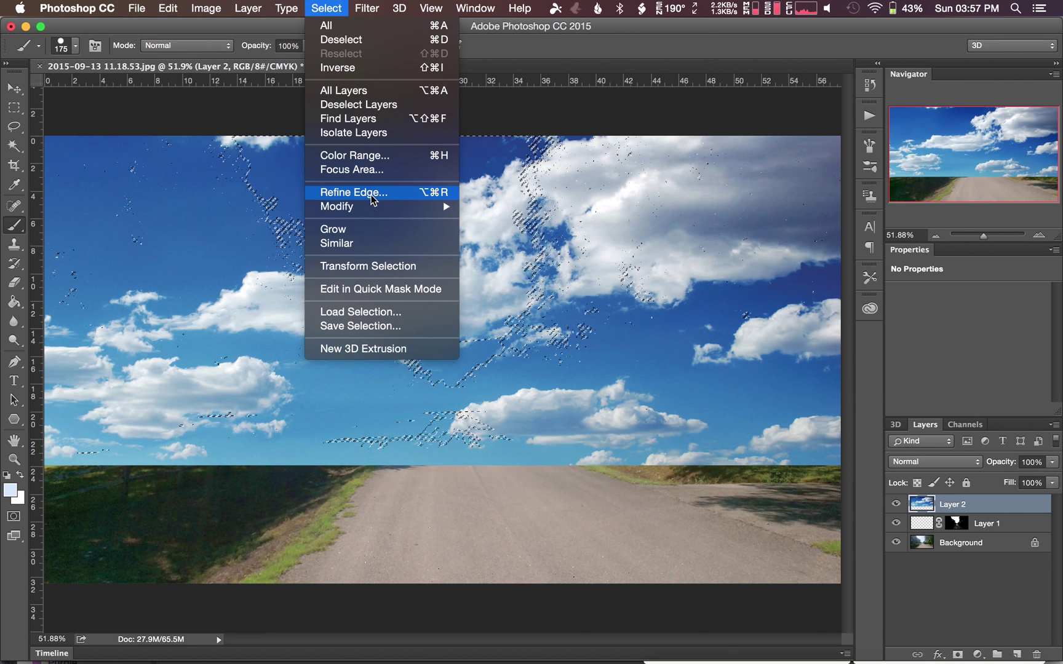
mouse_move(371, 208)
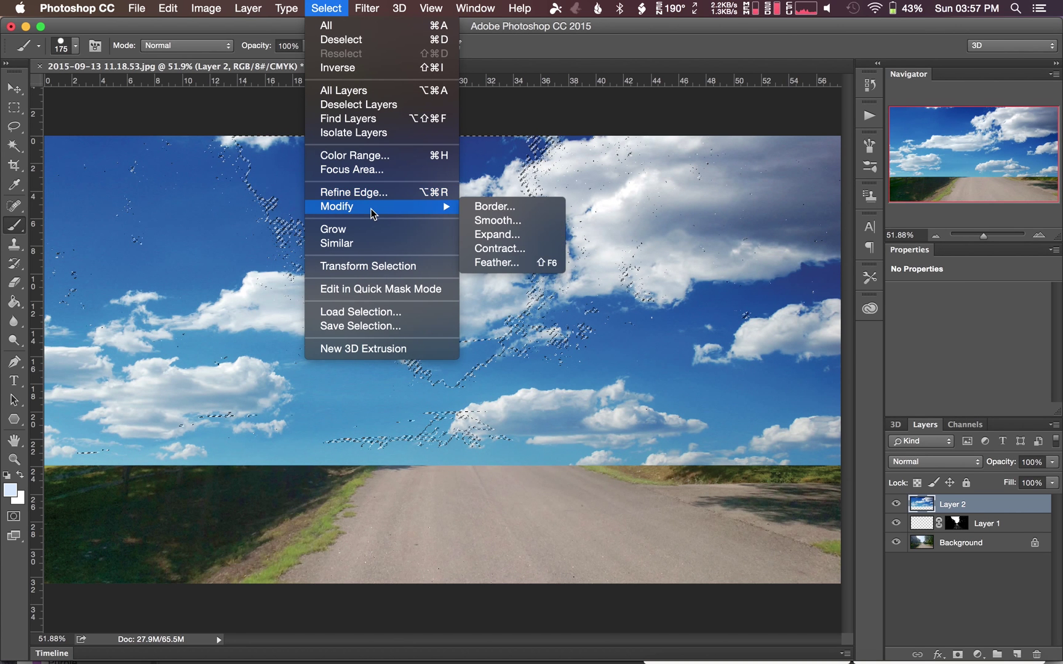
click(501, 232)
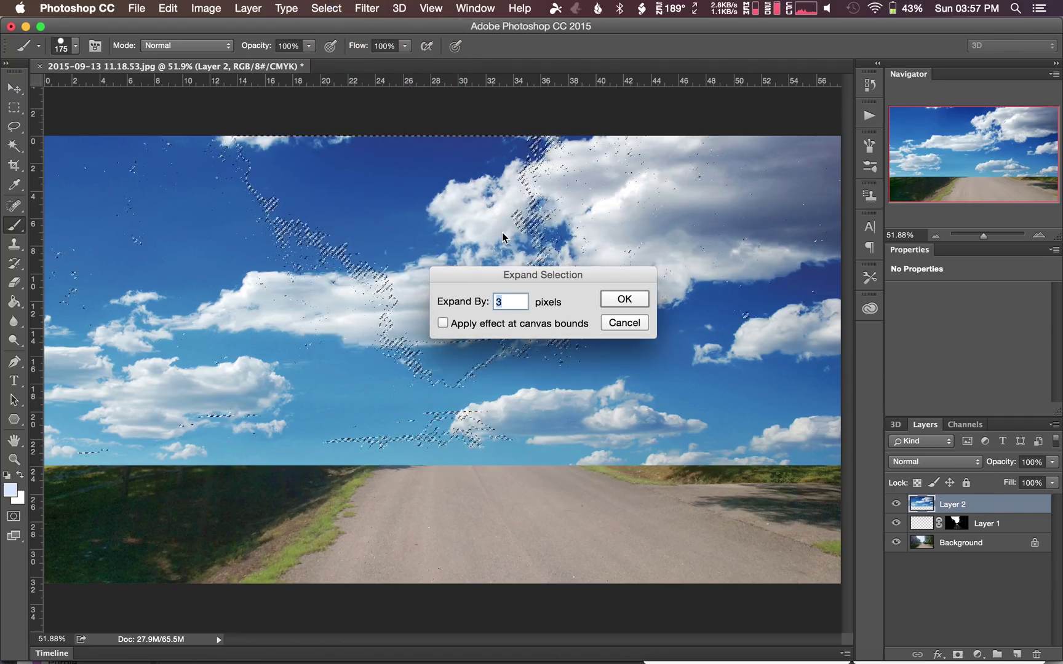
key(Return)
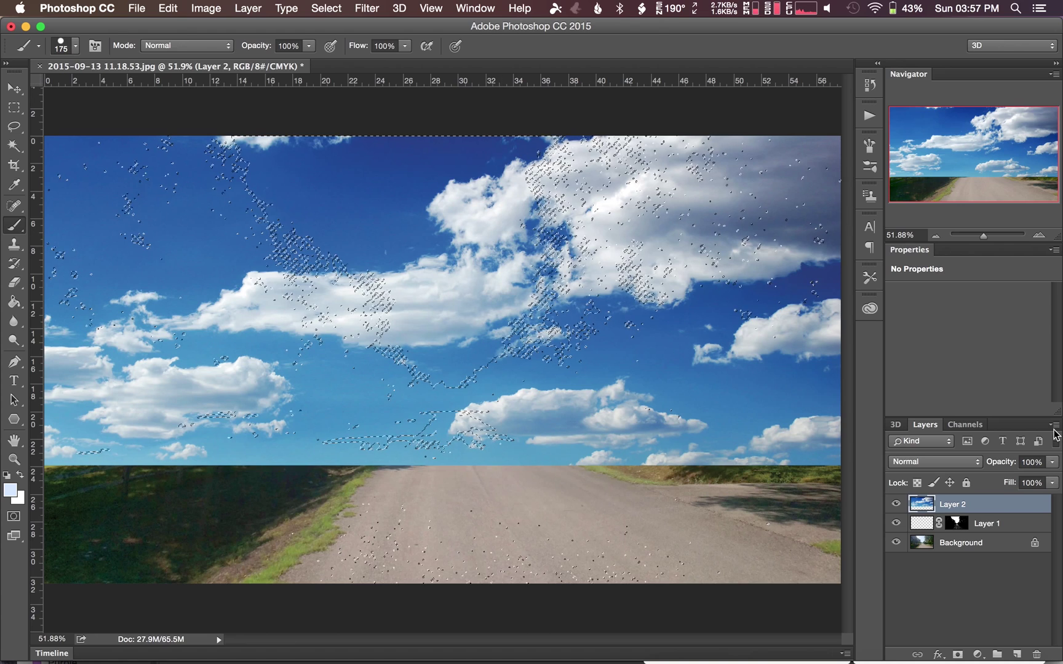
click(957, 653)
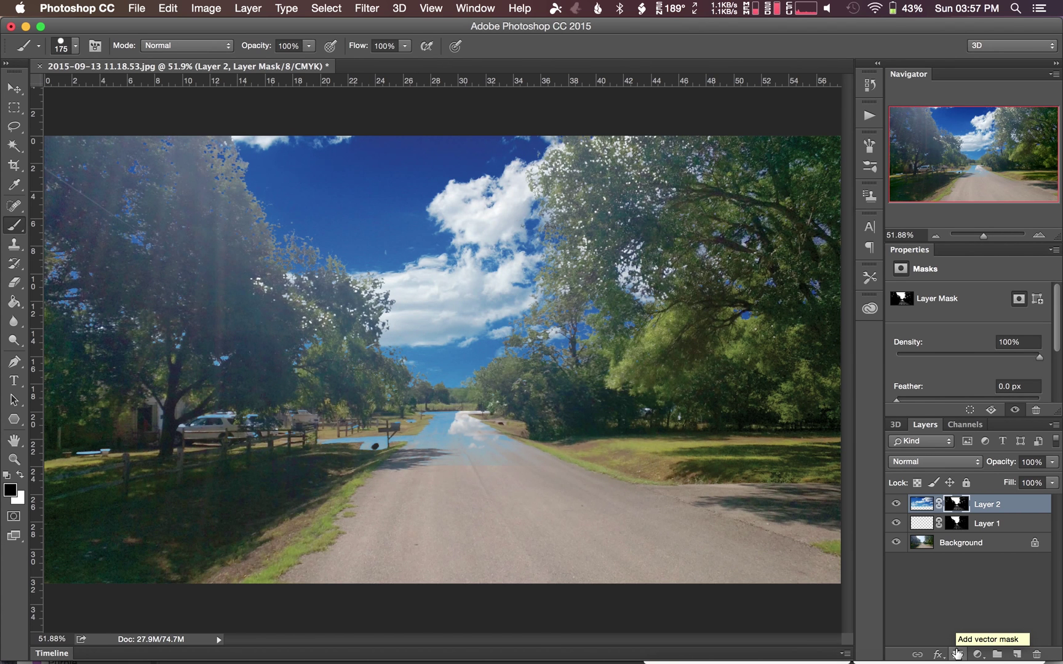
key(super+equal)
key(super+equal)
key(super+equal)
key(super+equal)
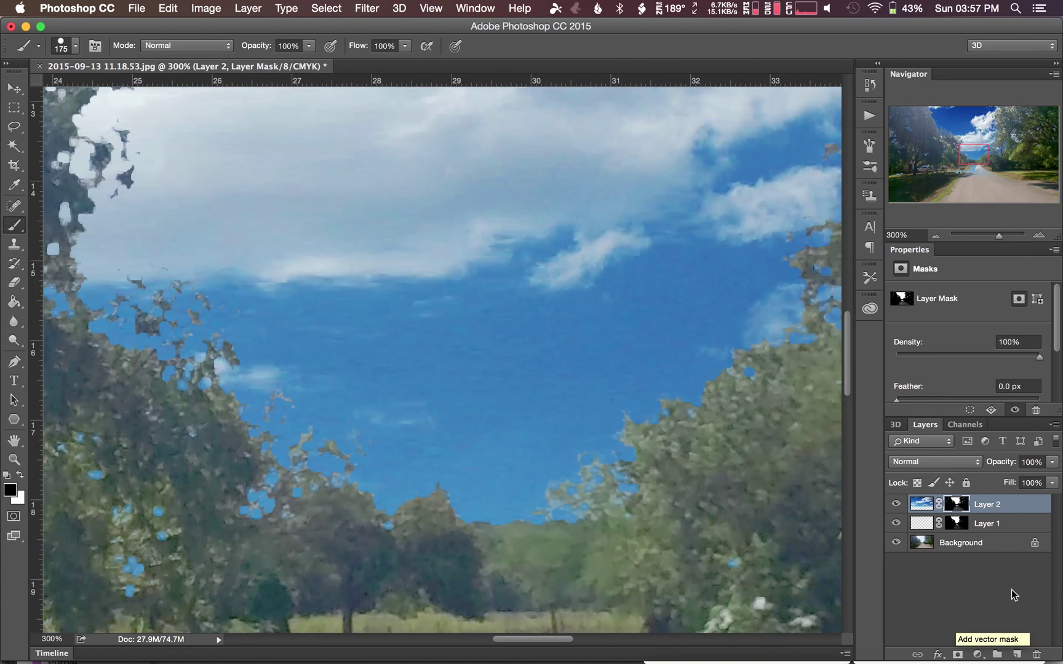
scroll(833, 458, up, 6)
scroll(833, 458, right, 10)
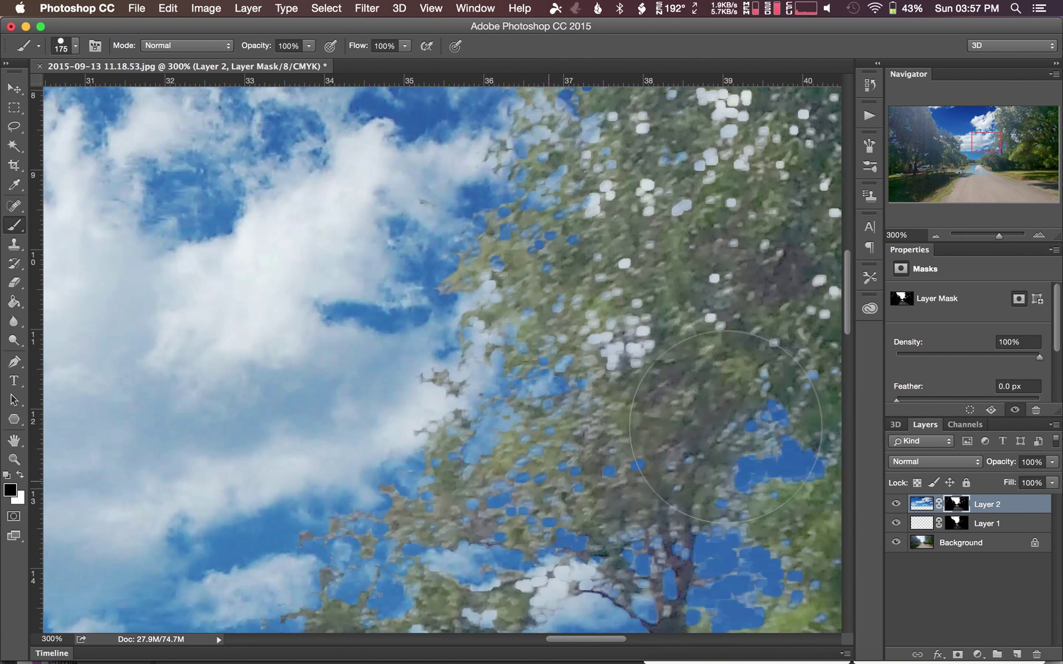
scroll(726, 426, right, 2)
click(896, 505)
click(896, 504)
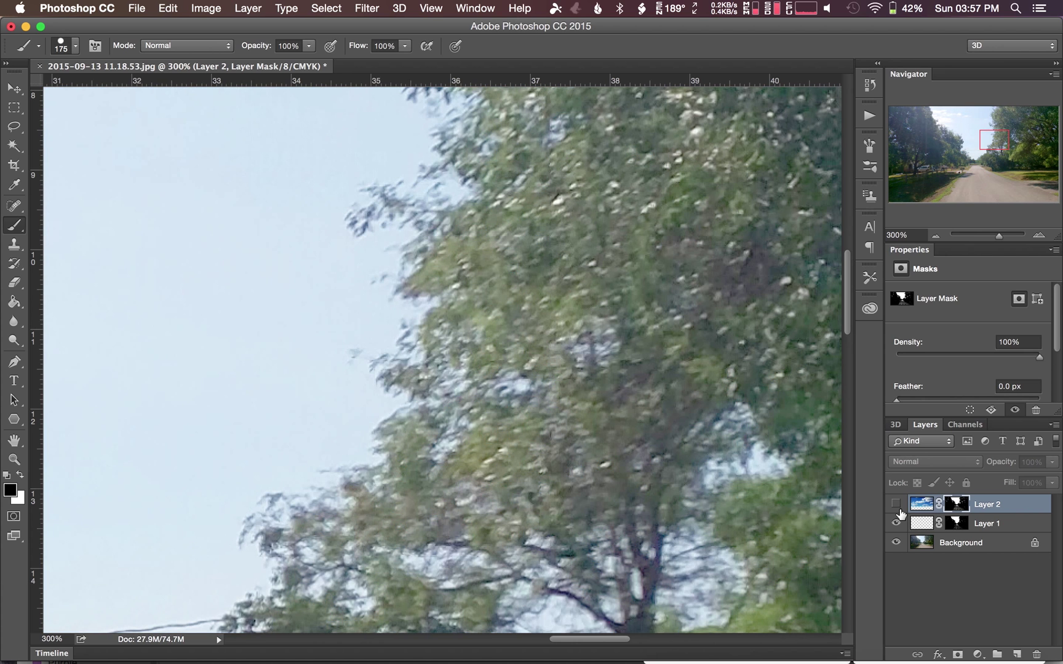
scroll(707, 451, down, 10)
scroll(707, 451, left, 8)
scroll(707, 448, down, 3)
scroll(707, 448, left, 5)
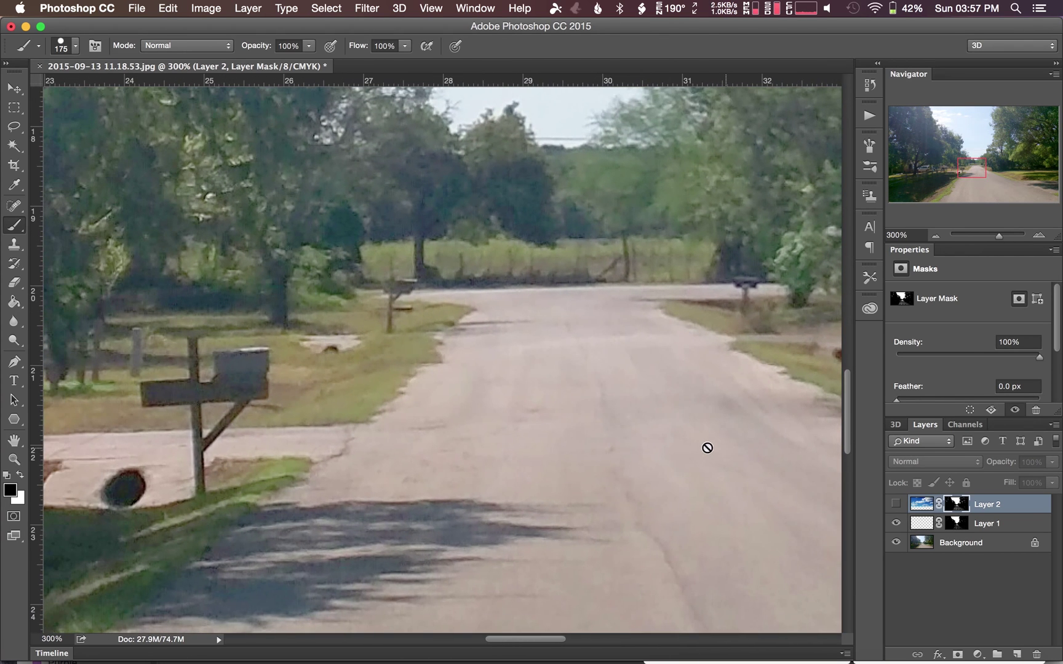
click(896, 504)
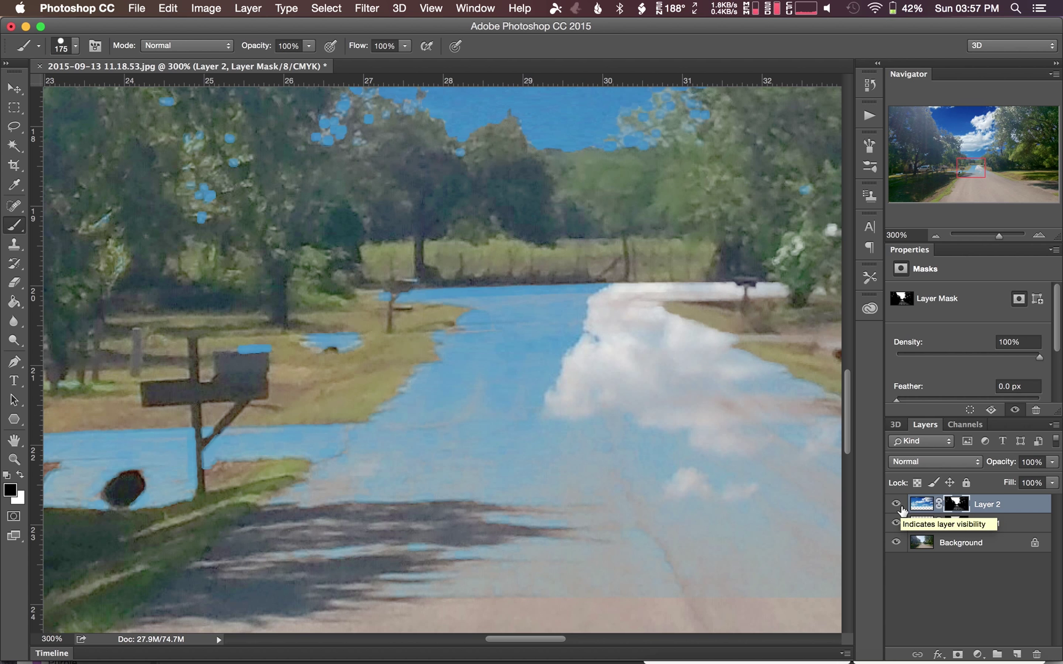
key(super+0)
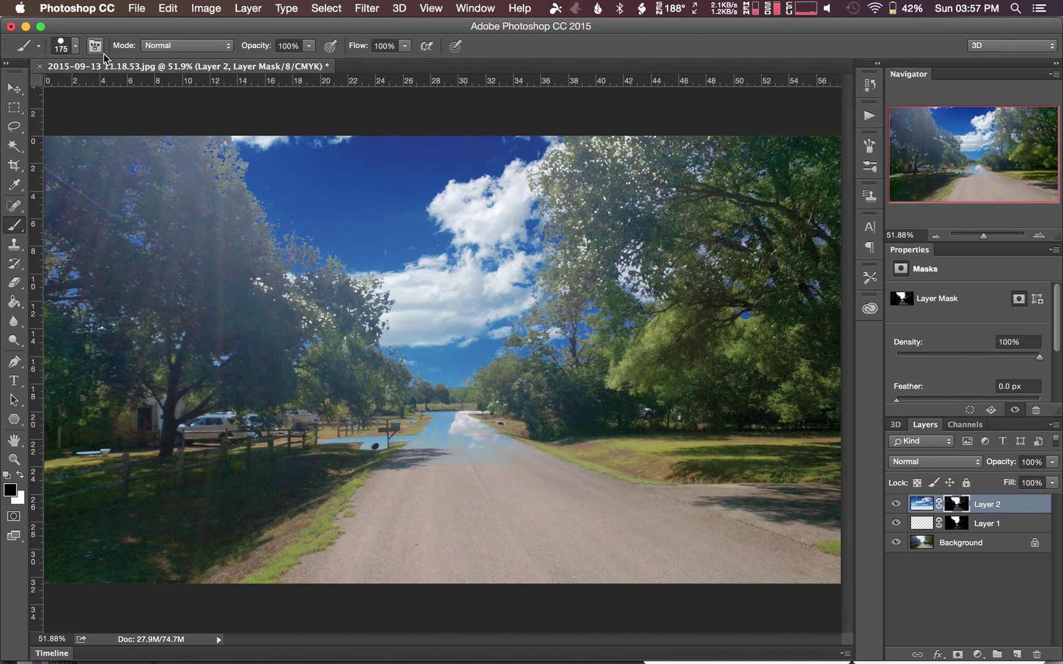
Paint black on Layer 2's mask over the distant road and puddle to hide the blue sky
click(75, 45)
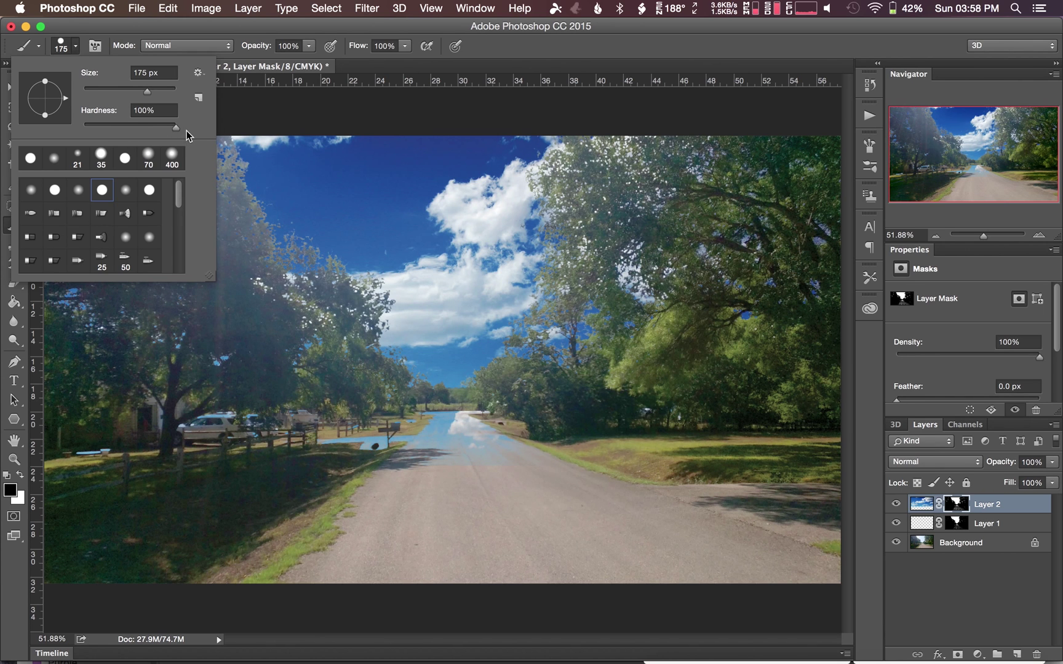
click(522, 34)
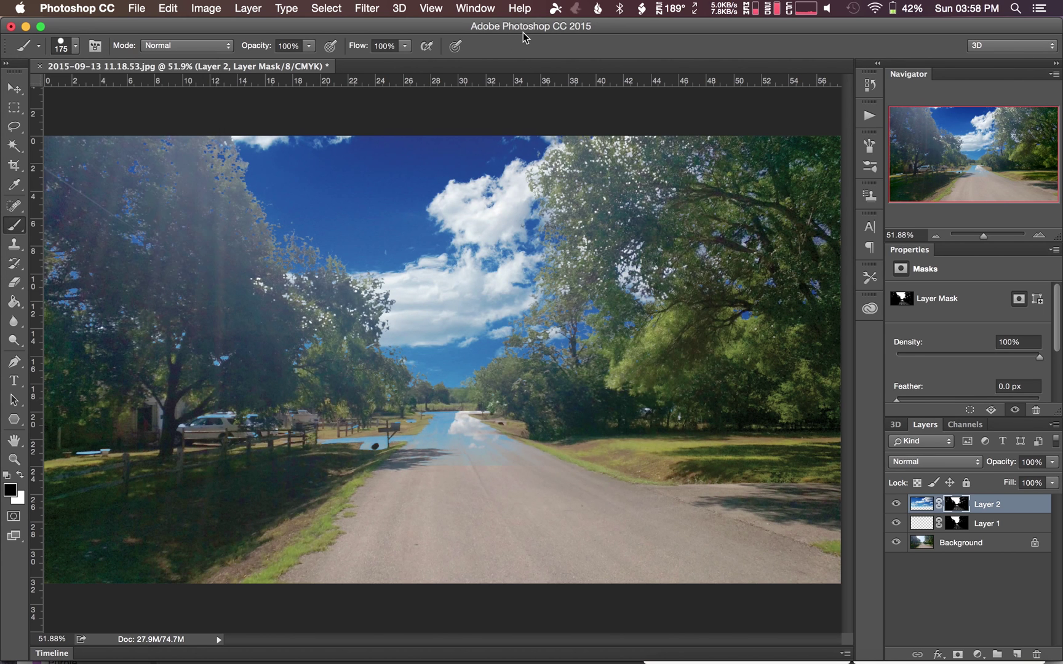
mouse_move(486, 440)
mouse_down()
mouse_move(452, 454)
mouse_move(570, 461)
mouse_move(526, 438)
mouse_up()
mouse_move(375, 443)
mouse_down()
mouse_move(464, 439)
mouse_move(474, 428)
mouse_move(409, 438)
mouse_move(474, 428)
mouse_move(366, 438)
mouse_move(331, 430)
mouse_move(310, 446)
mouse_move(285, 419)
mouse_up()
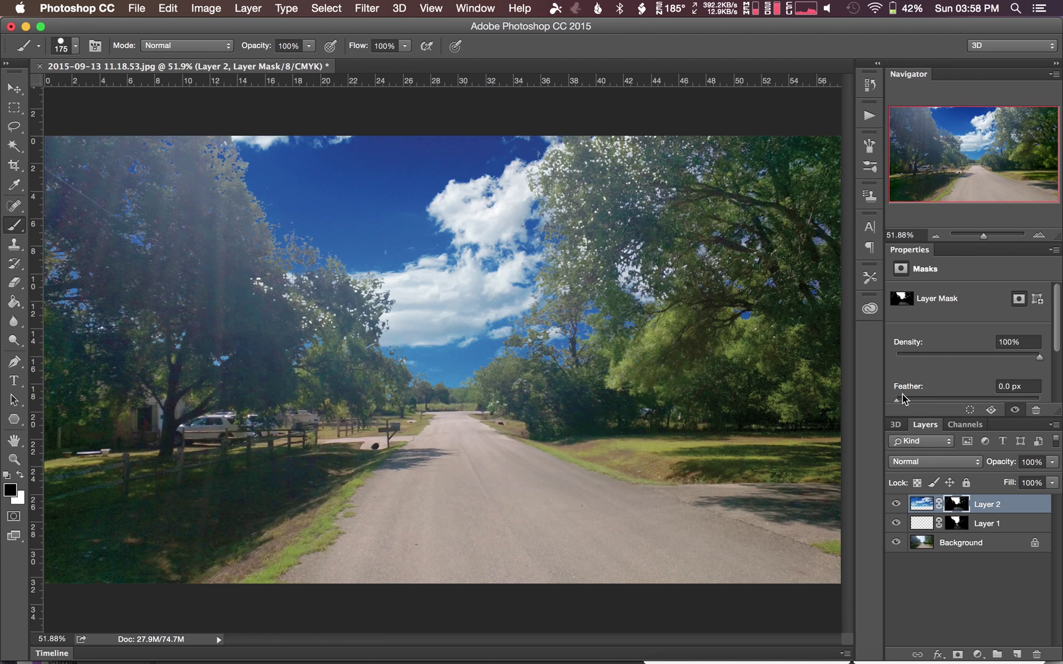
Feather Layer 2's mask to about 2.6 px, checking the tree edges zoomed in, then target the cloud image
drag(897, 399, 902, 400)
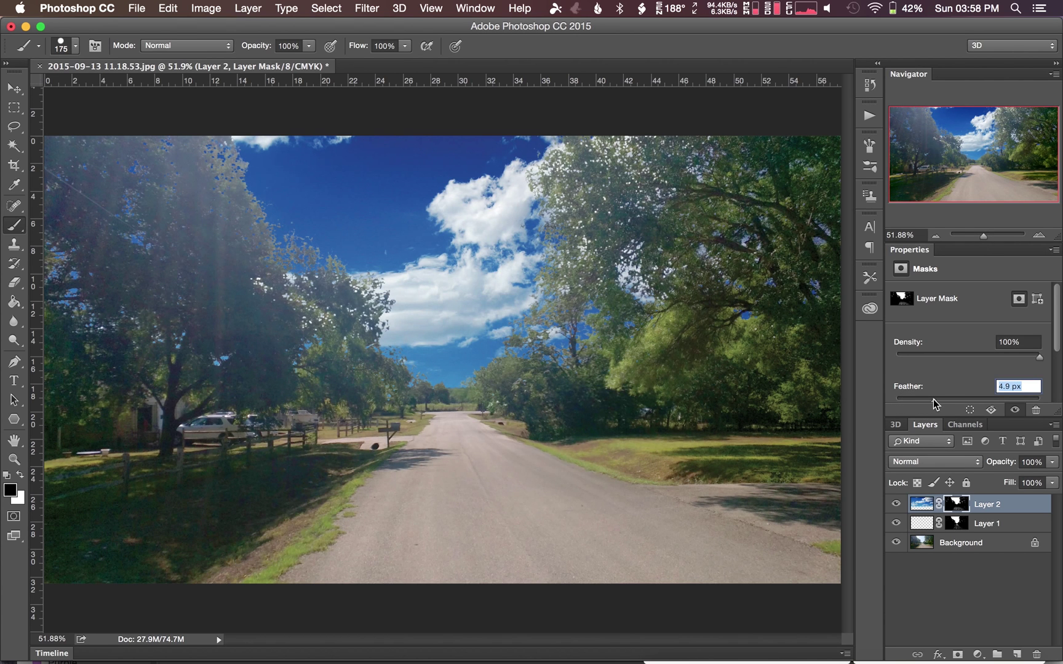
drag(932, 399, 1033, 399)
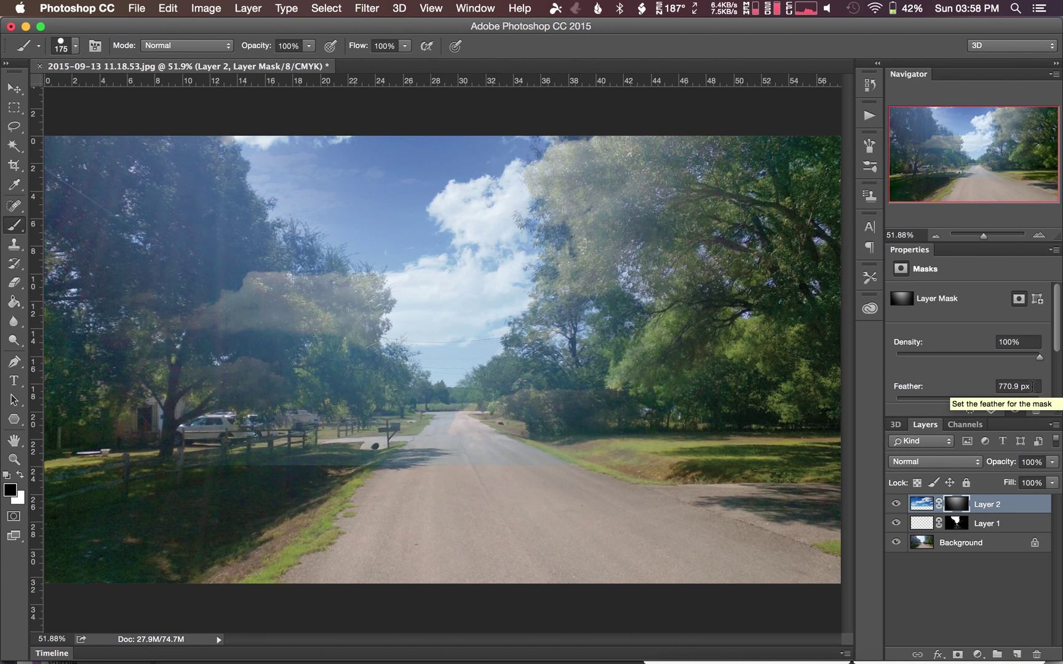
drag(1032, 398, 936, 401)
key(super+equal)
key(super+equal)
key(super+equal)
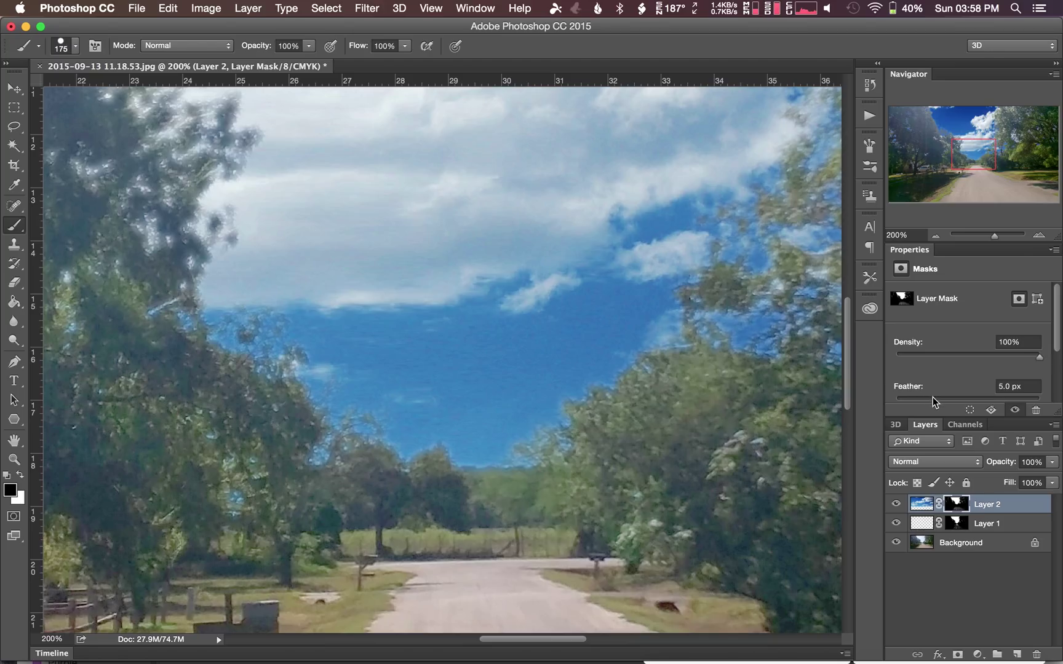
drag(932, 396, 916, 397)
key(super+0)
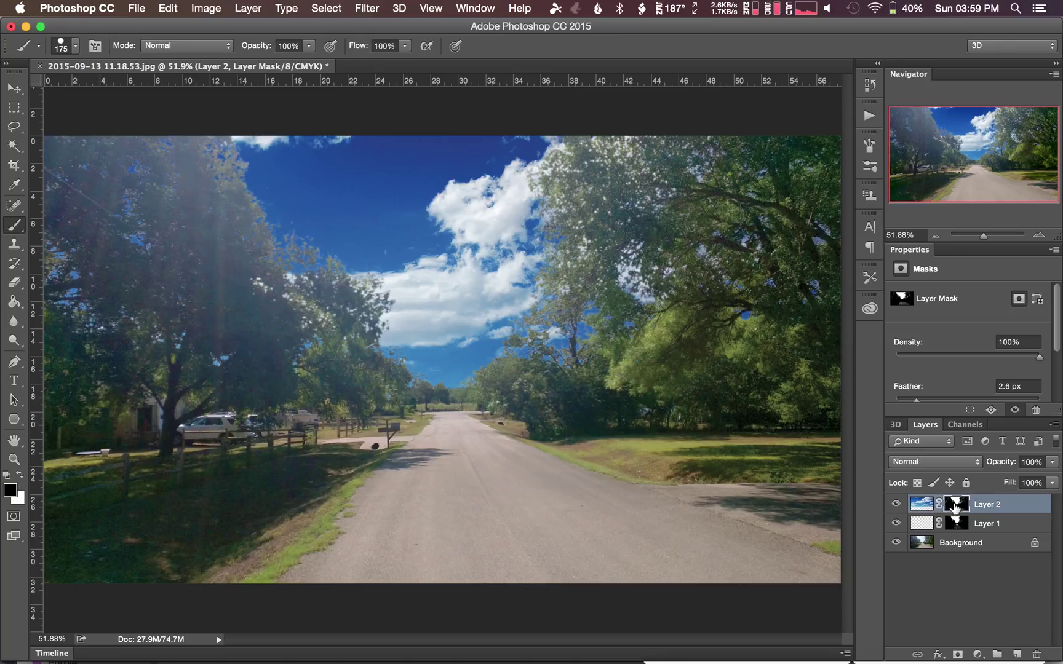
click(923, 505)
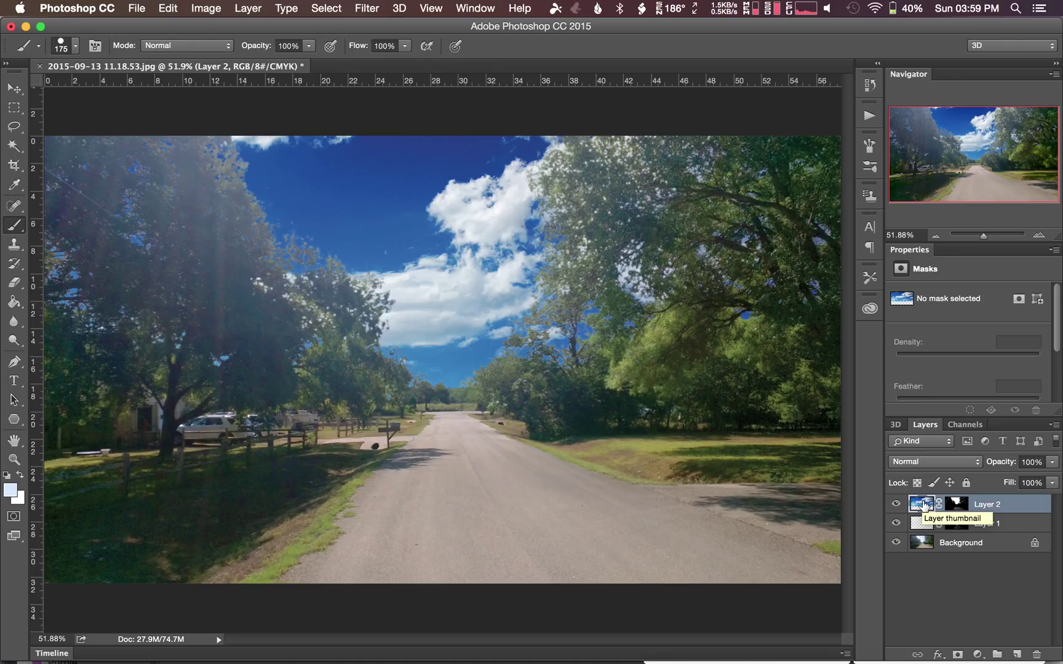
Lower the cloud image's saturation to -39 in Hue/Saturation (Cmd+U)
key(super+u)
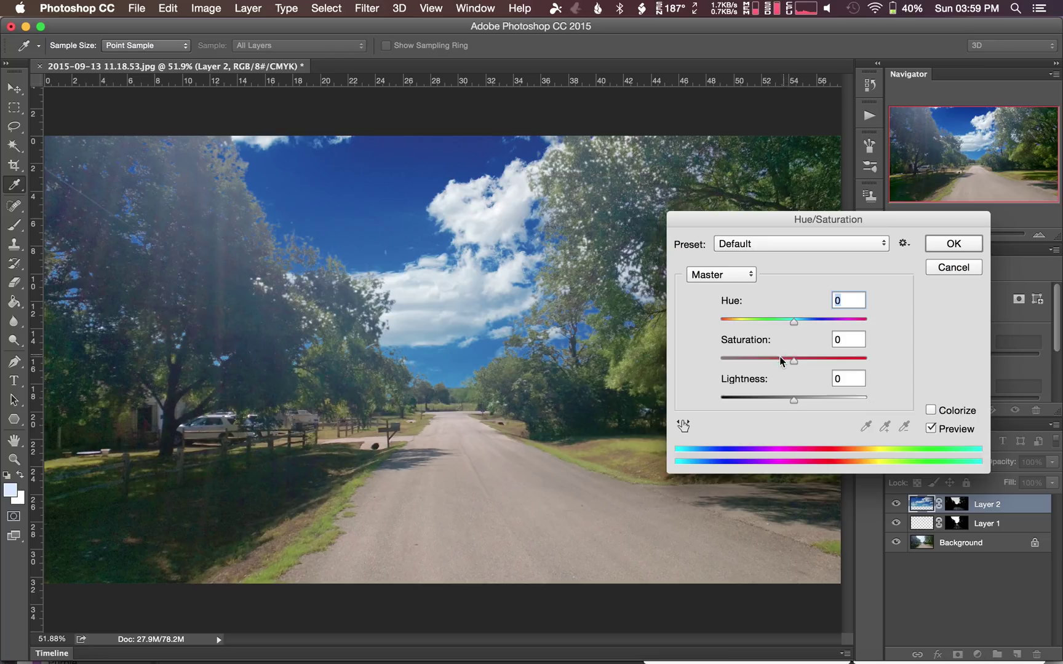
drag(779, 356, 768, 358)
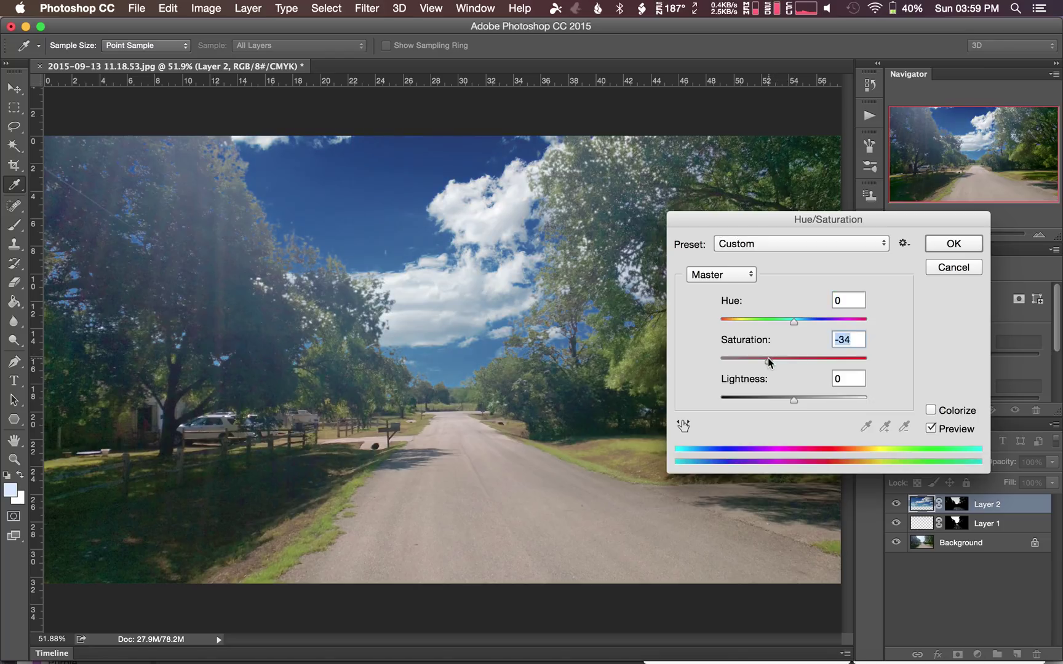
drag(767, 357, 763, 356)
click(959, 241)
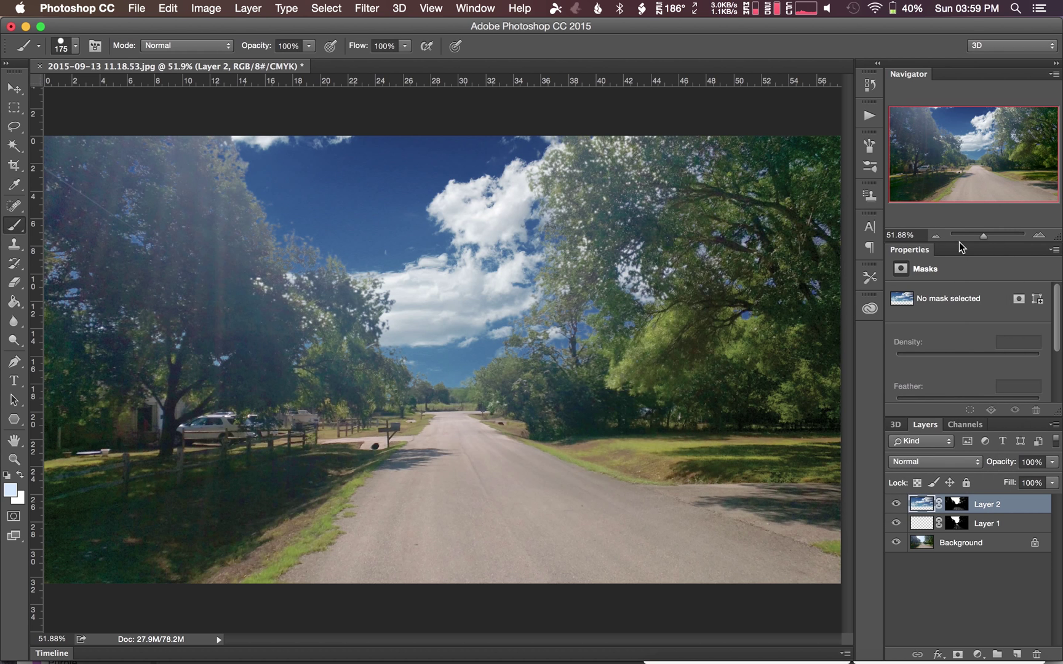